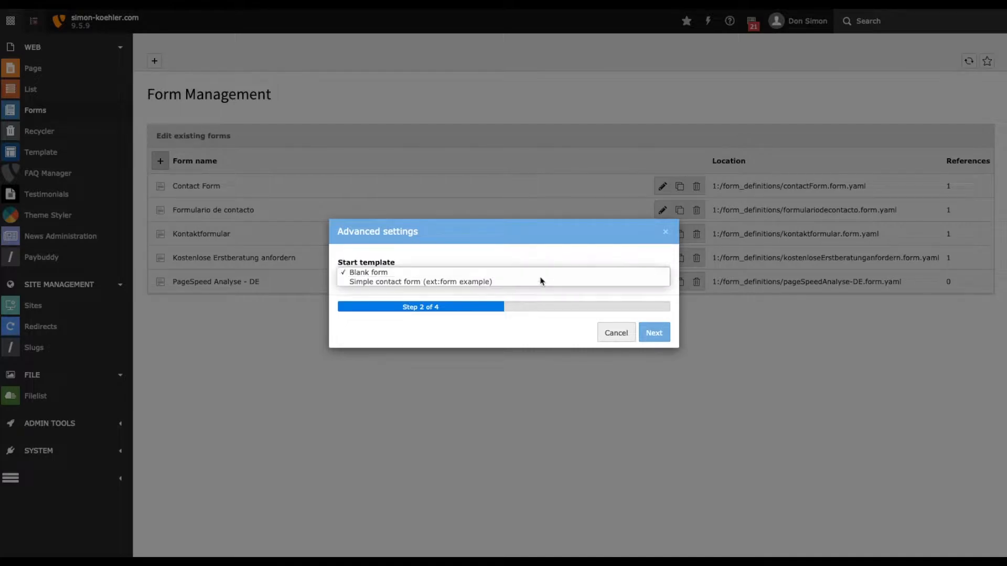
# Create the new form from the "Simple contact form (ext:form example)" start template and finish the form setup.
pyautogui.click(486, 283)
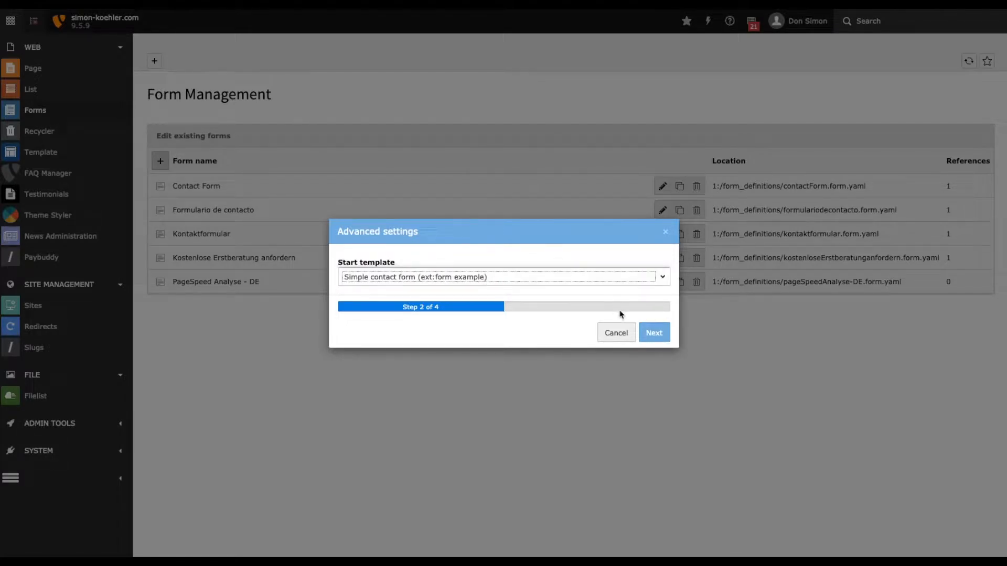
pyautogui.click(653, 332)
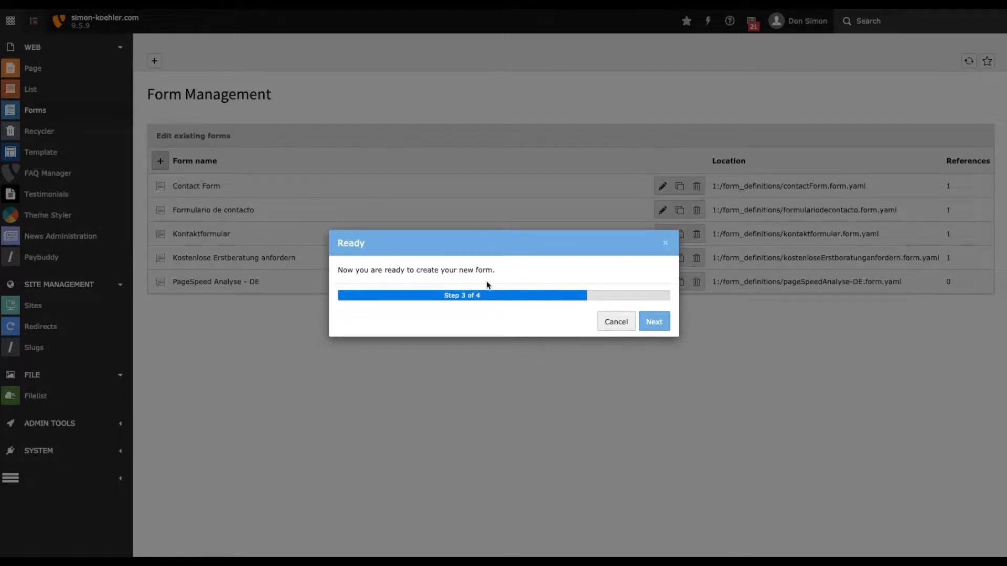
pyautogui.click(652, 323)
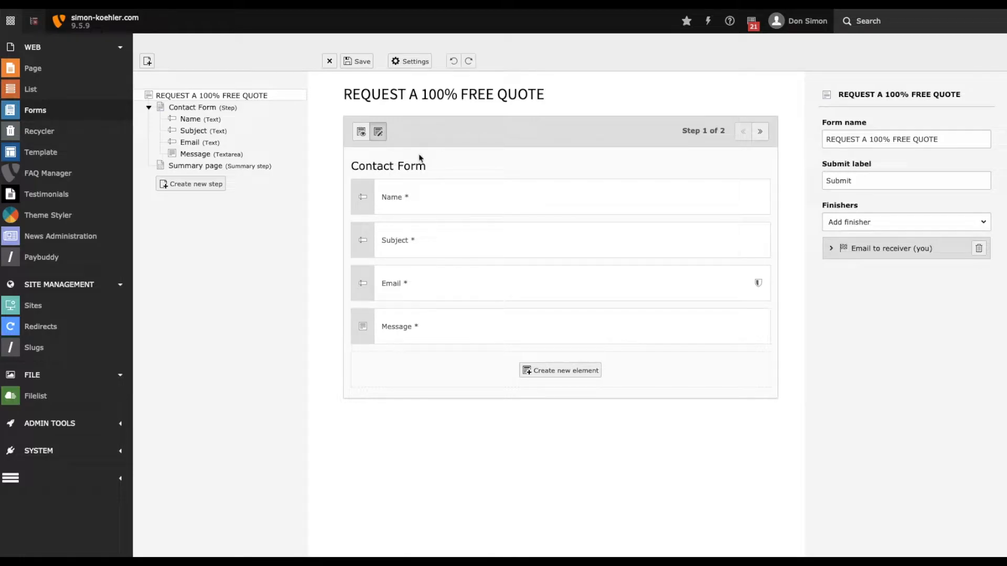
# Add a Grid: Row element to the Contact Form step and move it above the Name field.
pyautogui.click(571, 373)
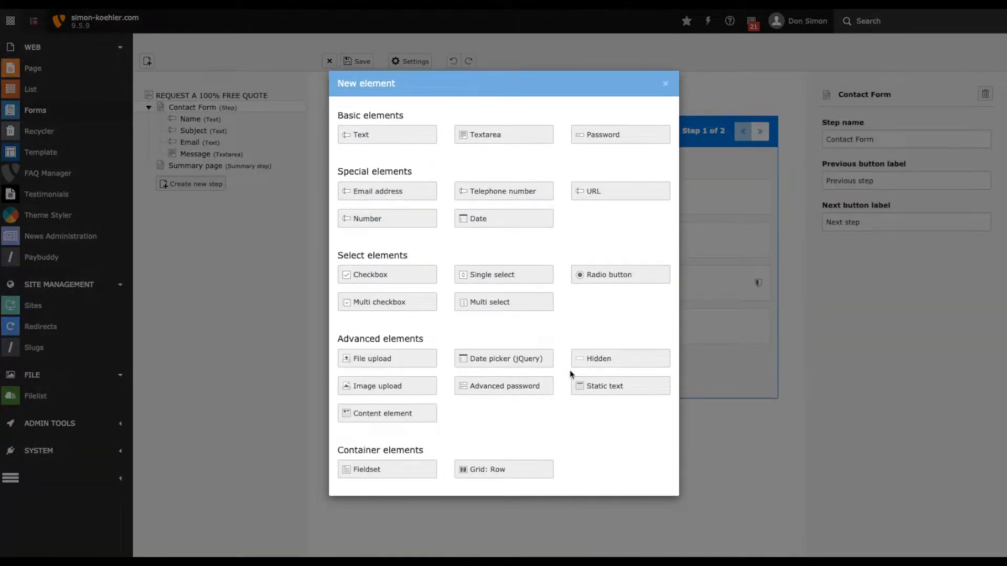
pyautogui.click(490, 469)
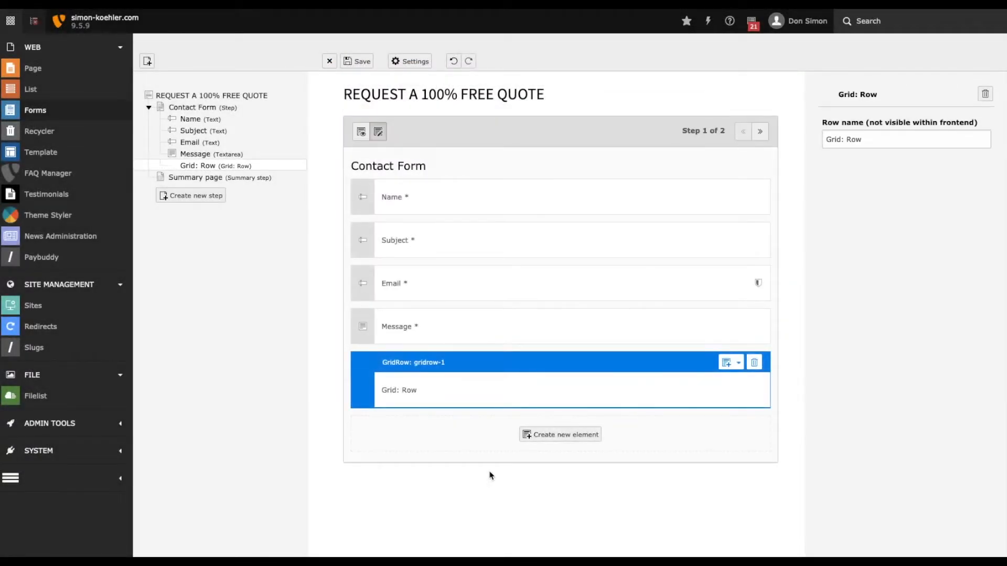
pyautogui.moveTo(362, 387); pyautogui.dragTo(361, 202)
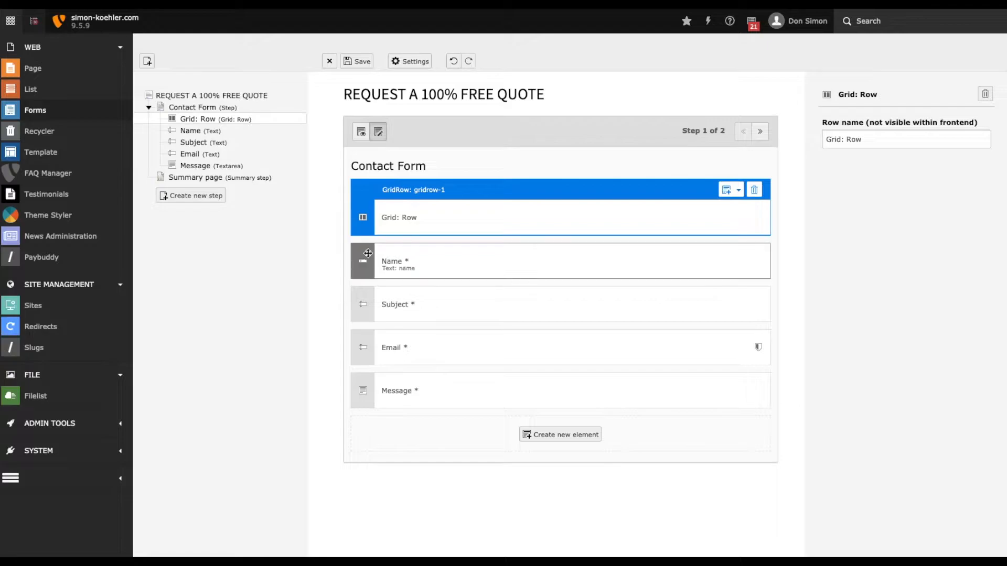
# Move the Name field into the grid row and change its label to First Name.
pyautogui.moveTo(365, 264); pyautogui.dragTo(403, 244)
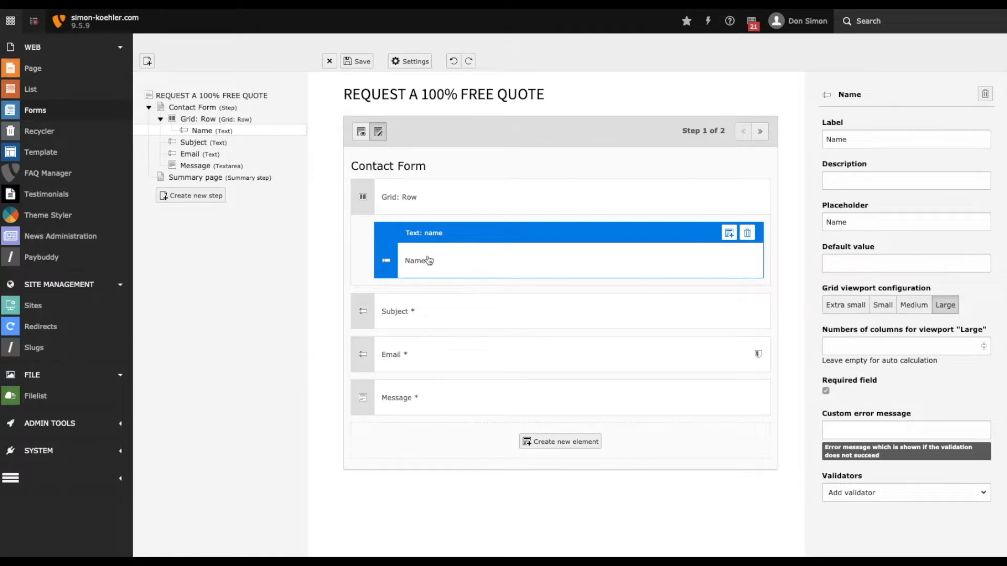
pyautogui.doubleClick(844, 139)
pyautogui.press('BackSpace')
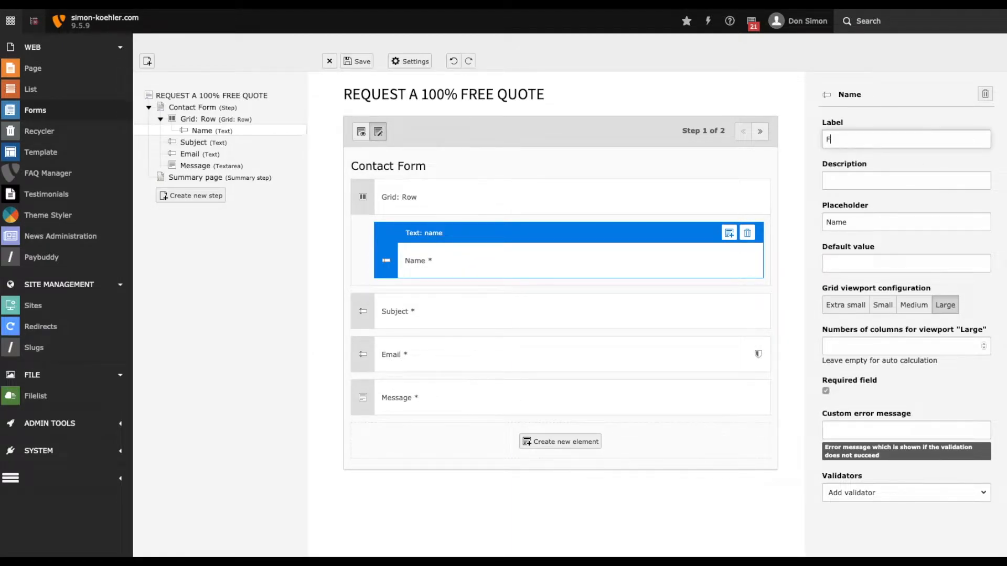
pyautogui.write('First Name')
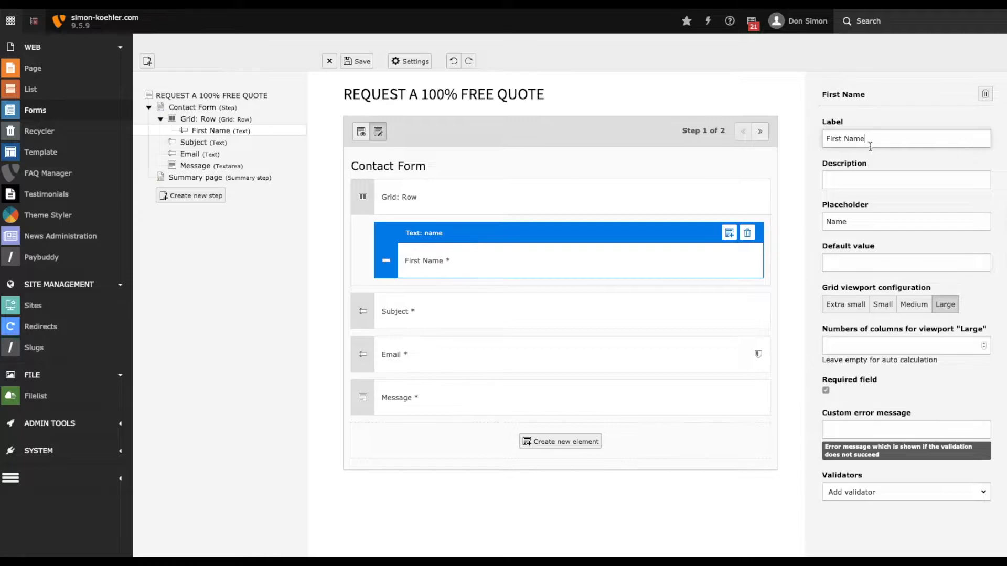
# Add a new Text element and place it inside the grid row below First Name.
pyautogui.click(560, 442)
pyautogui.click(408, 138)
pyautogui.moveTo(363, 430); pyautogui.dragTo(434, 301)
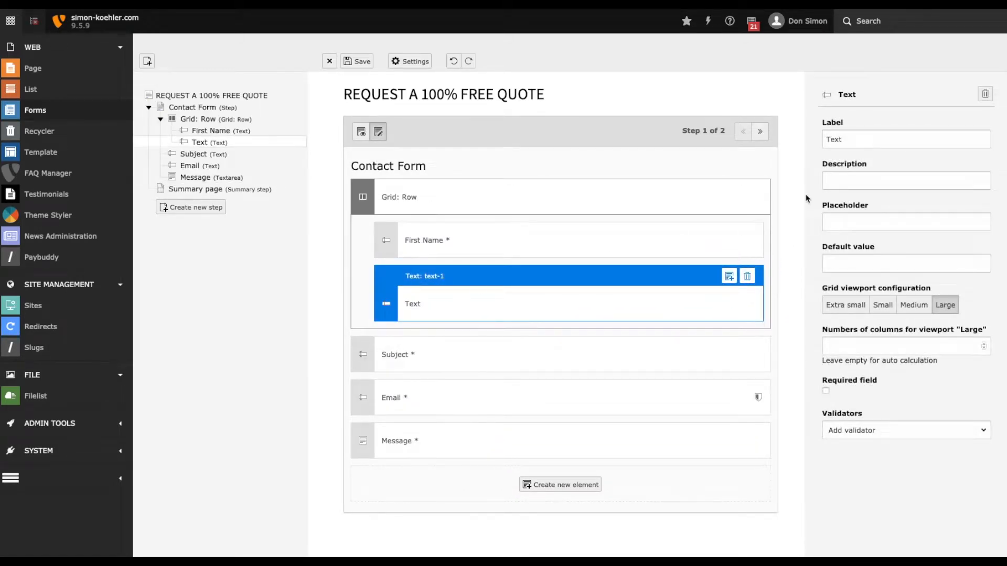
# Label the new text field Last Name and make it a required field.
pyautogui.doubleClick(846, 140)
pyautogui.write('Last Name')
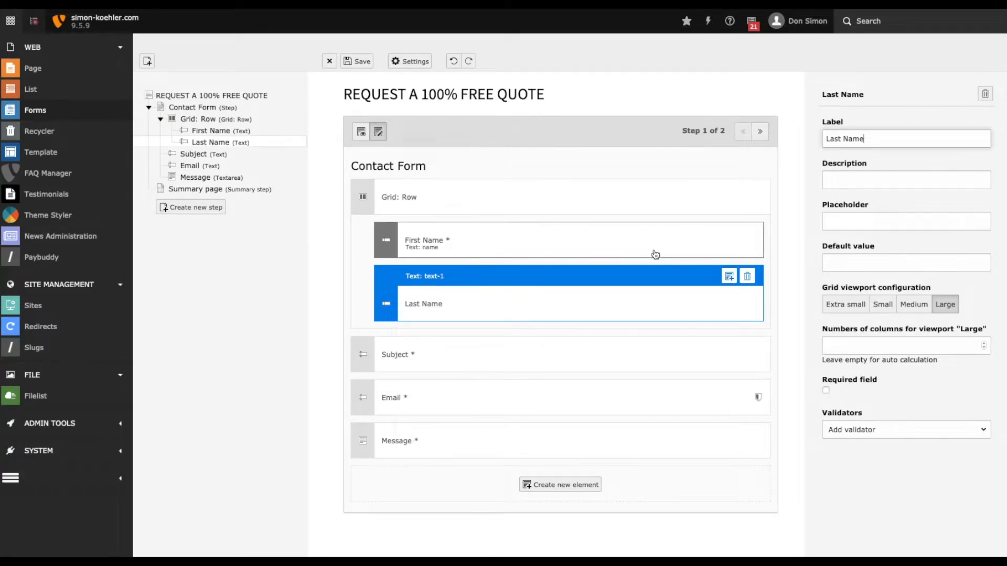
pyautogui.click(826, 390)
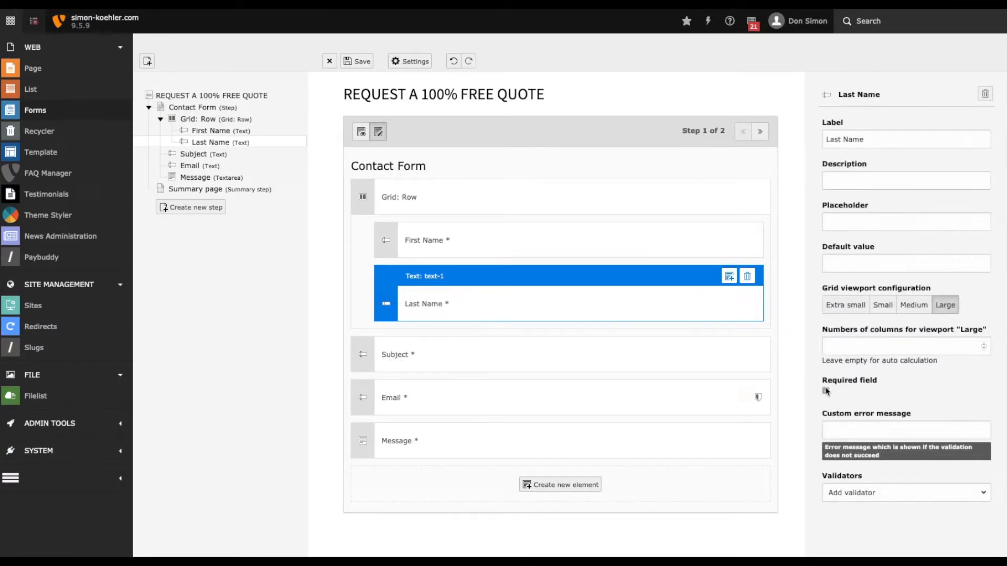
# Add a String length validator to the Last Name field and expand its settings.
pyautogui.click(456, 255)
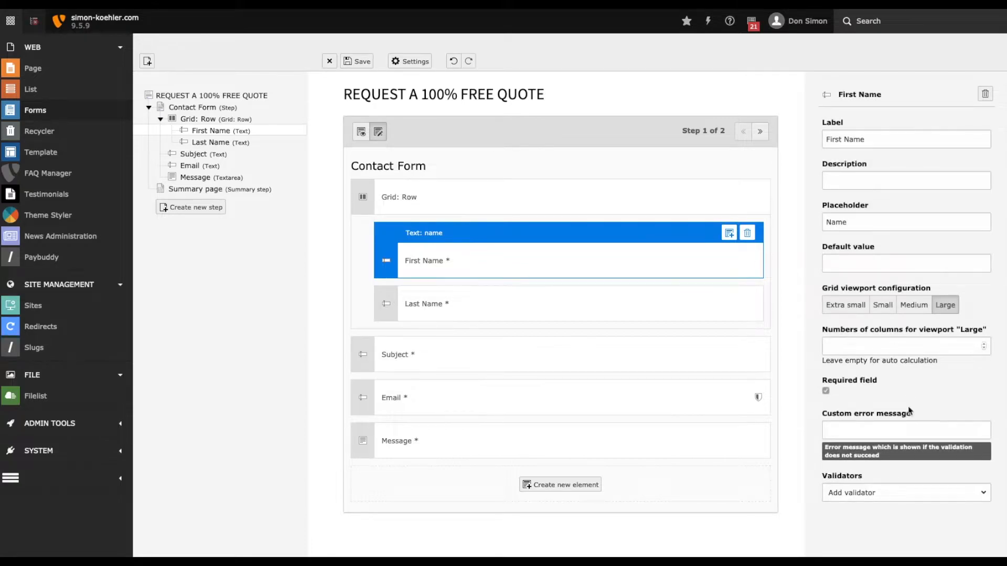
pyautogui.click(551, 300)
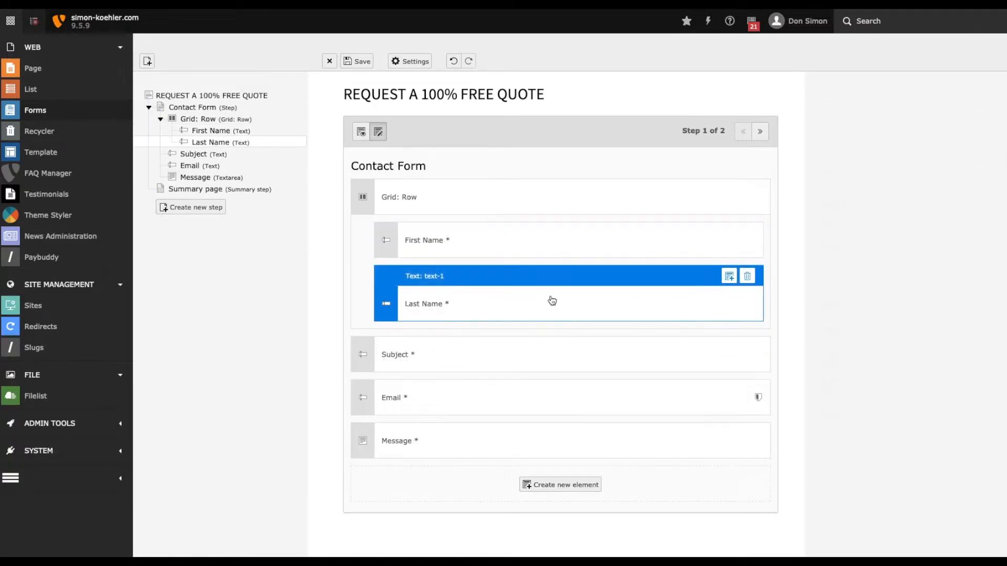
pyautogui.click(872, 495)
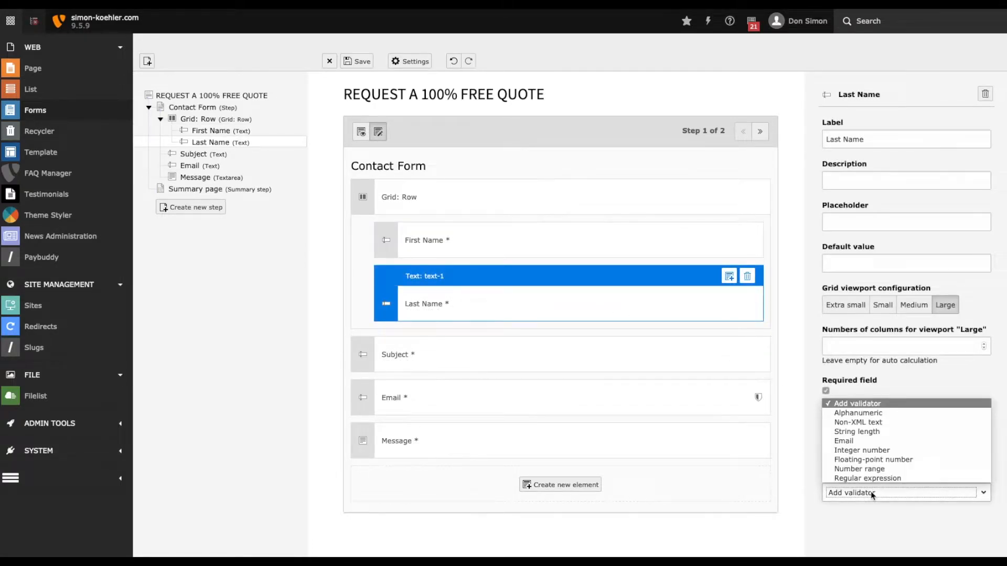
pyautogui.click(865, 431)
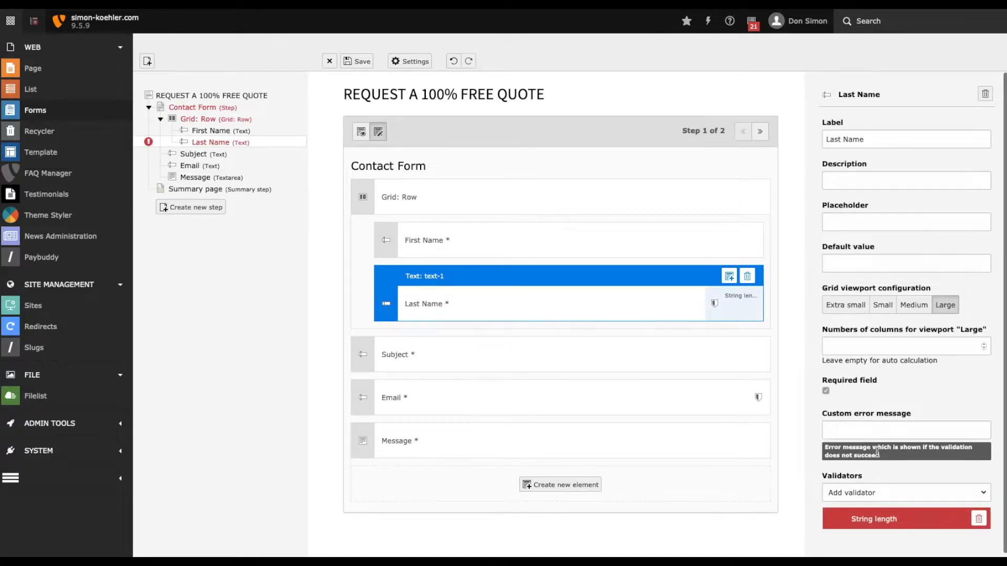
pyautogui.click(858, 517)
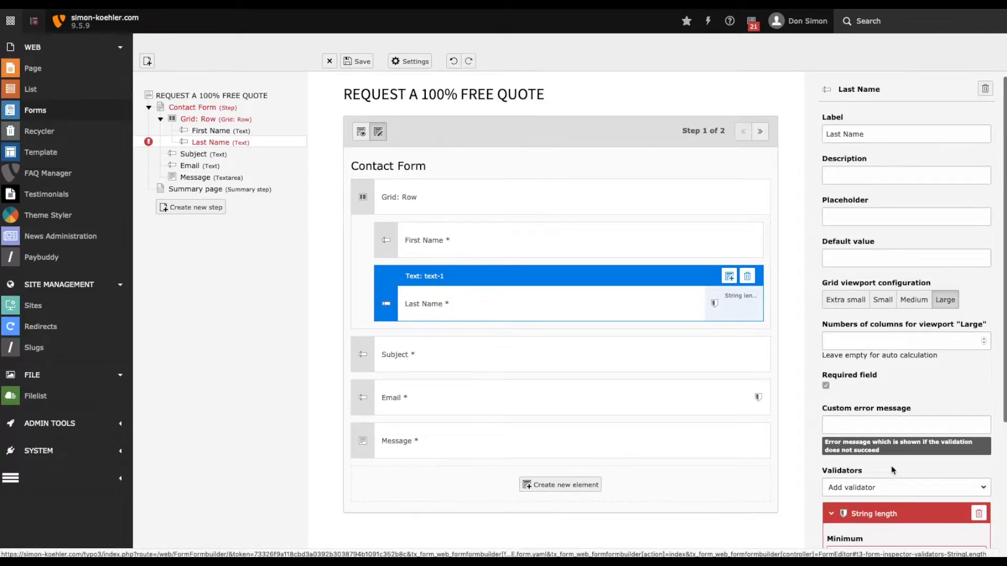
# Set the Last Name string length to a minimum of 2 and a maximum of 50, and save the form.
pyautogui.scroll(-3, 892, 472)
pyautogui.click(853, 376)
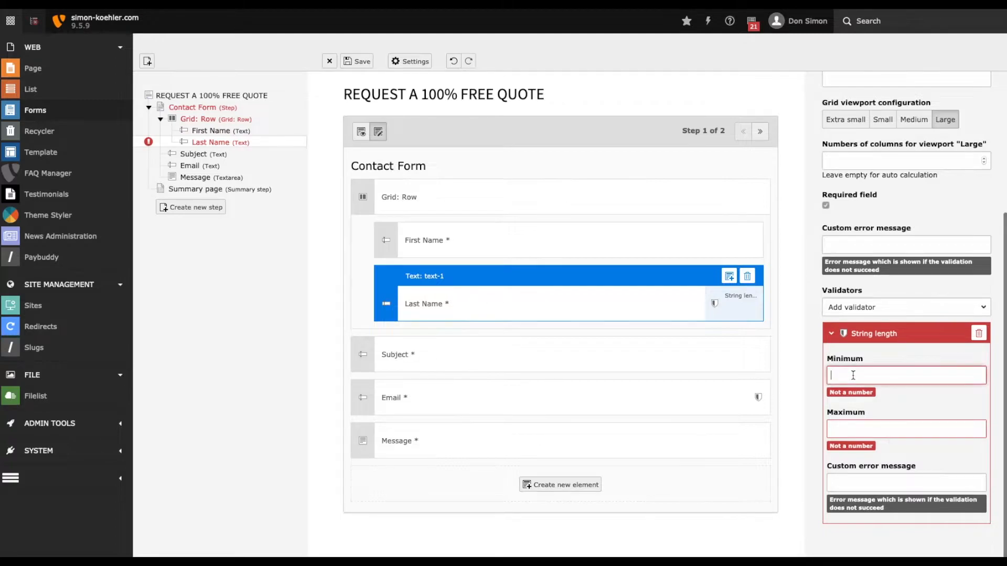
pyautogui.press('Tab')
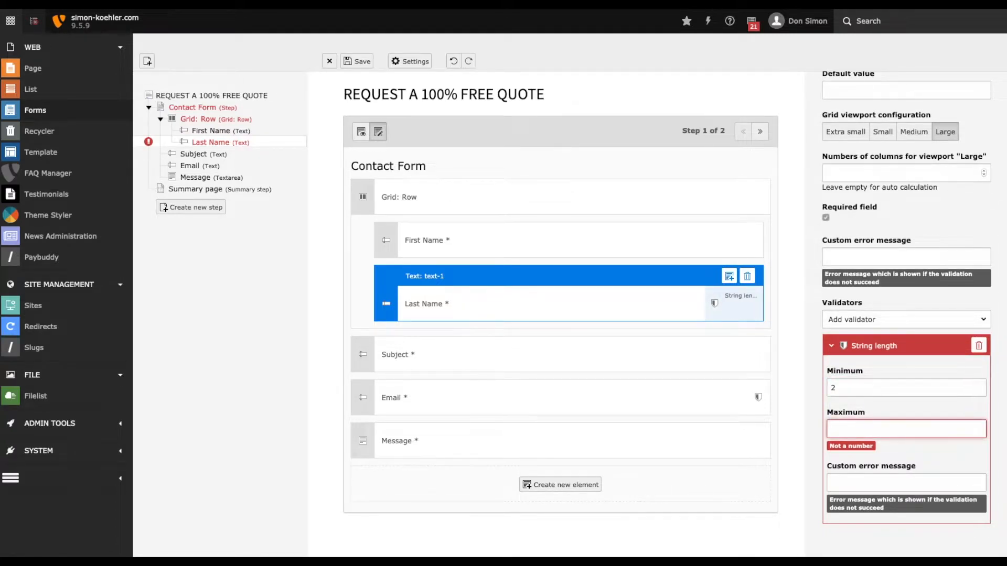
pyautogui.write('100')
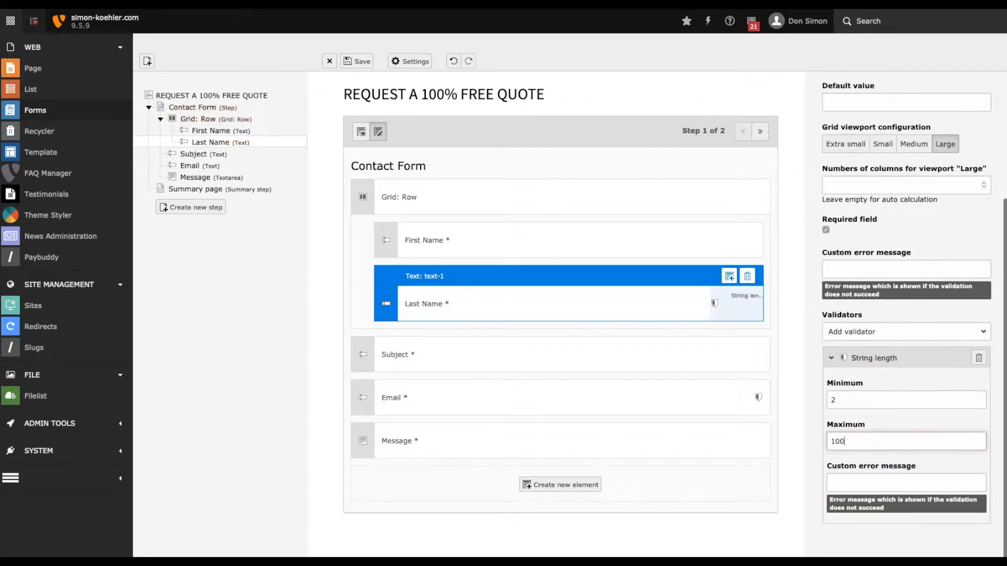
pyautogui.doubleClick(857, 435)
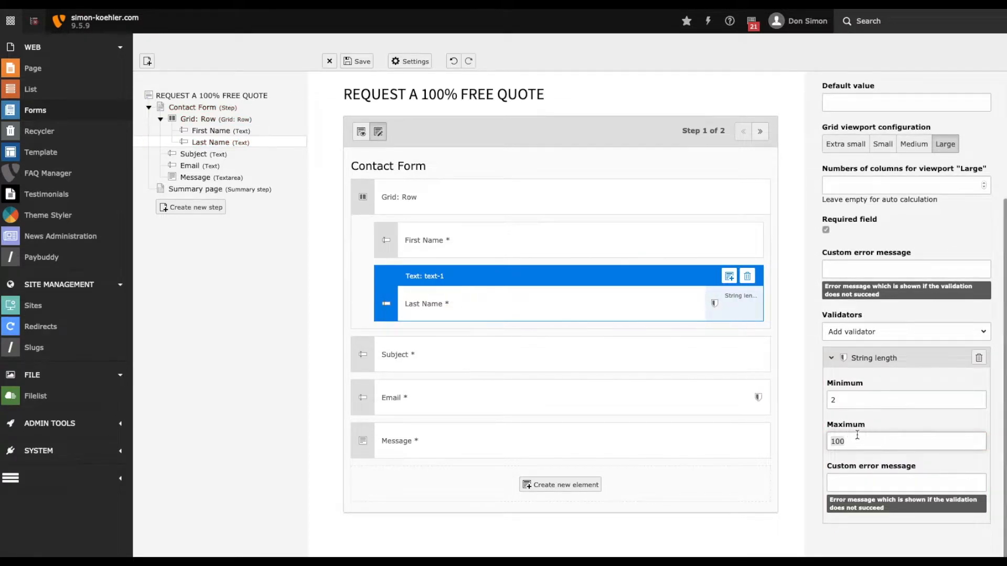
pyautogui.write('50')
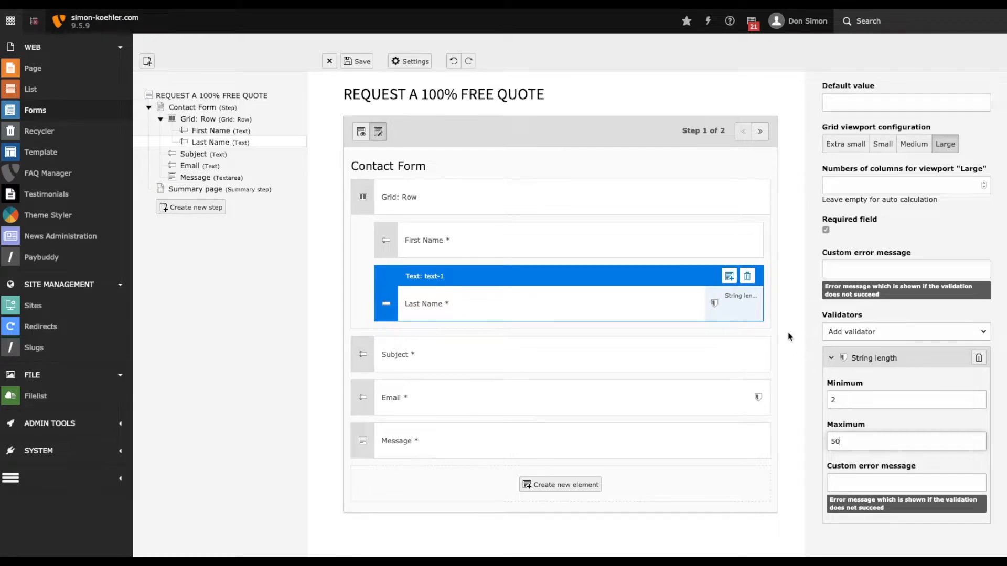
pyautogui.click(805, 335)
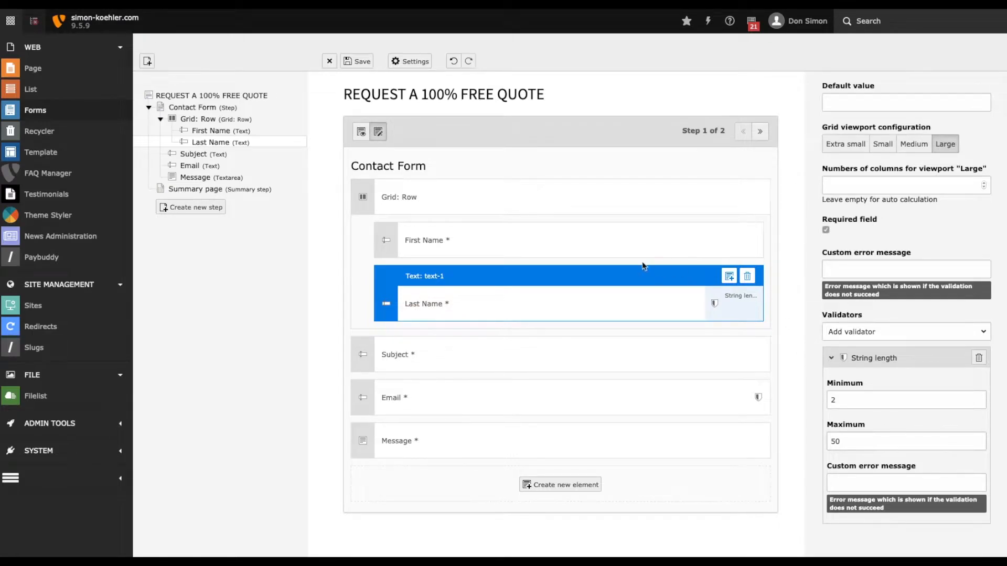
pyautogui.click(579, 247)
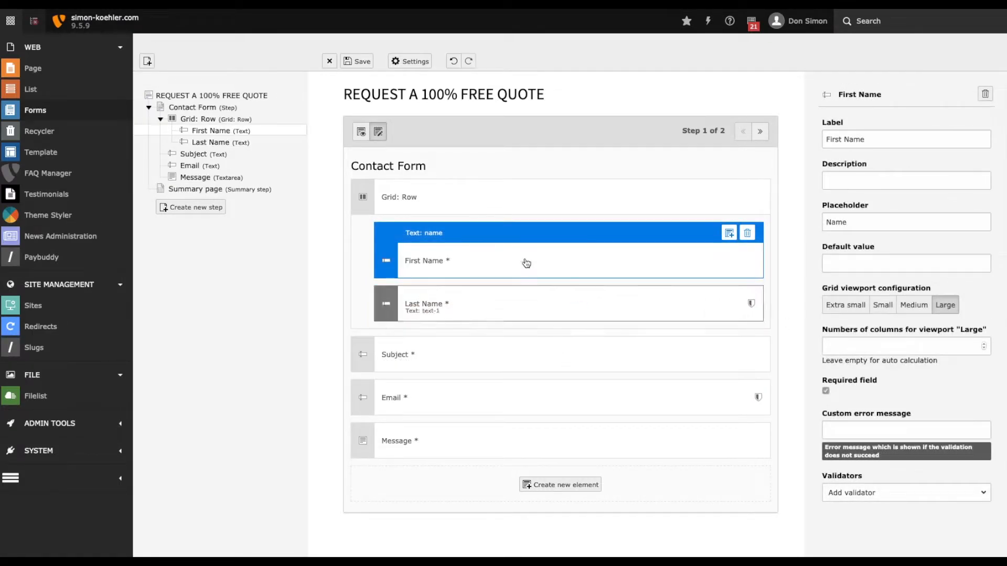
pyautogui.click(362, 62)
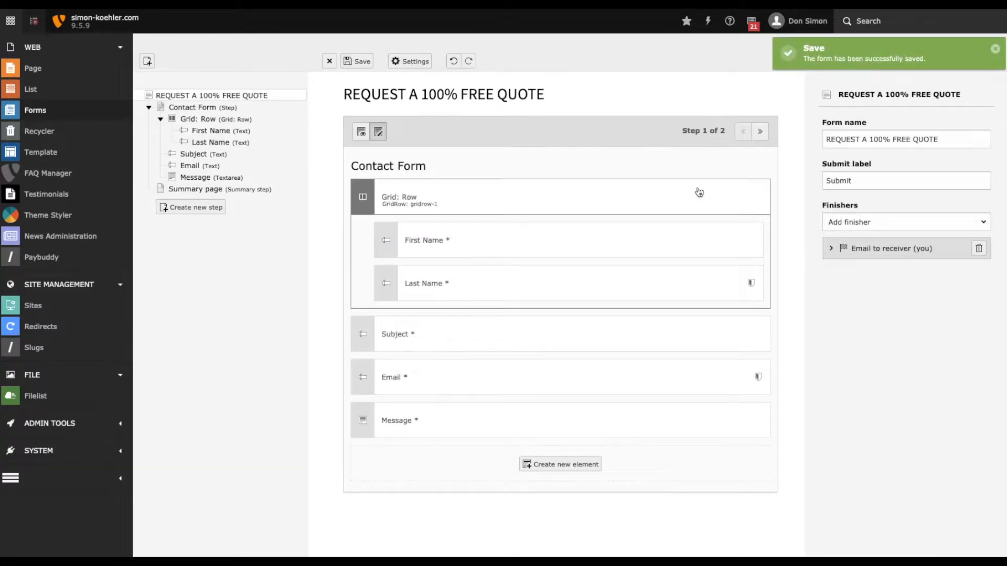
# Enter the company's info e-mail address as the recipient address of the "Email to receiver (you)" finisher.
pyautogui.click(832, 249)
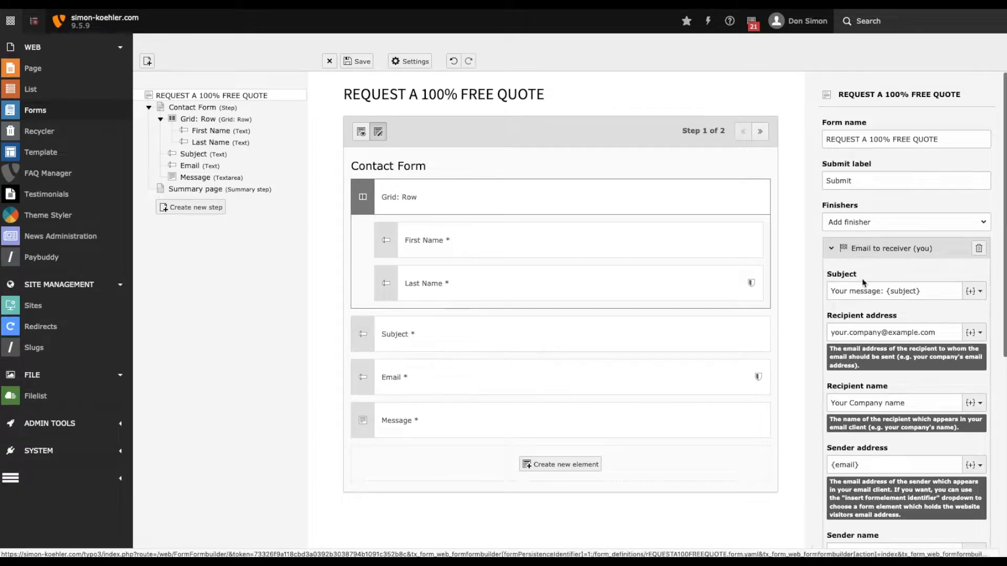
pyautogui.tripleClick(866, 330)
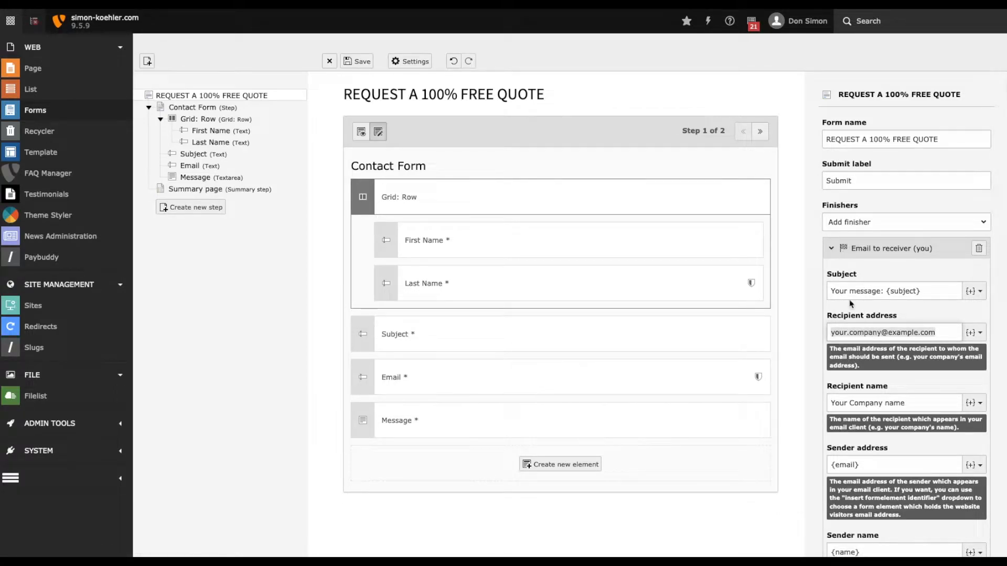
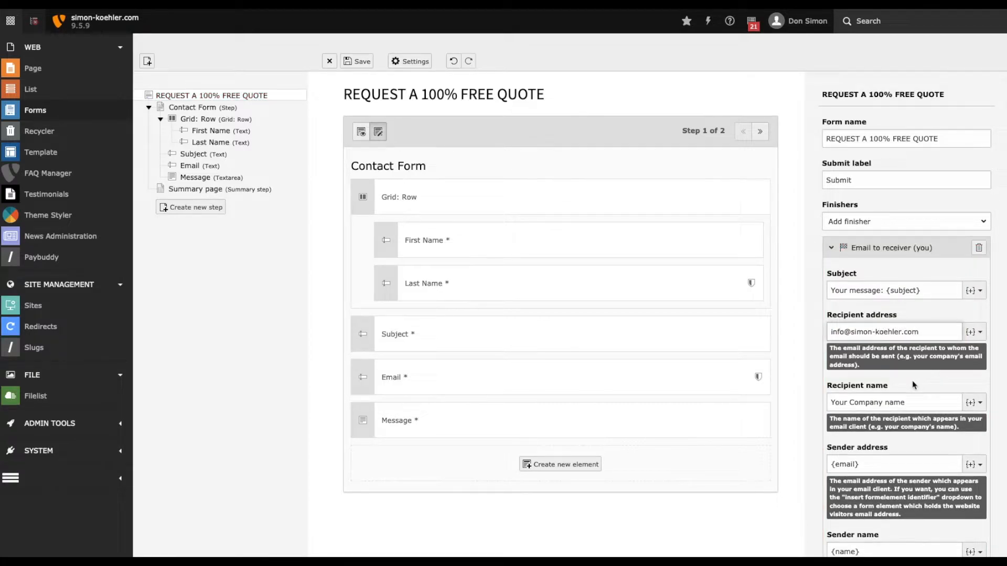
# Set the finisher's sender address to the webmaster mailbox on the recipient's domain and save the form.
pyautogui.scroll(-2, 913, 385)
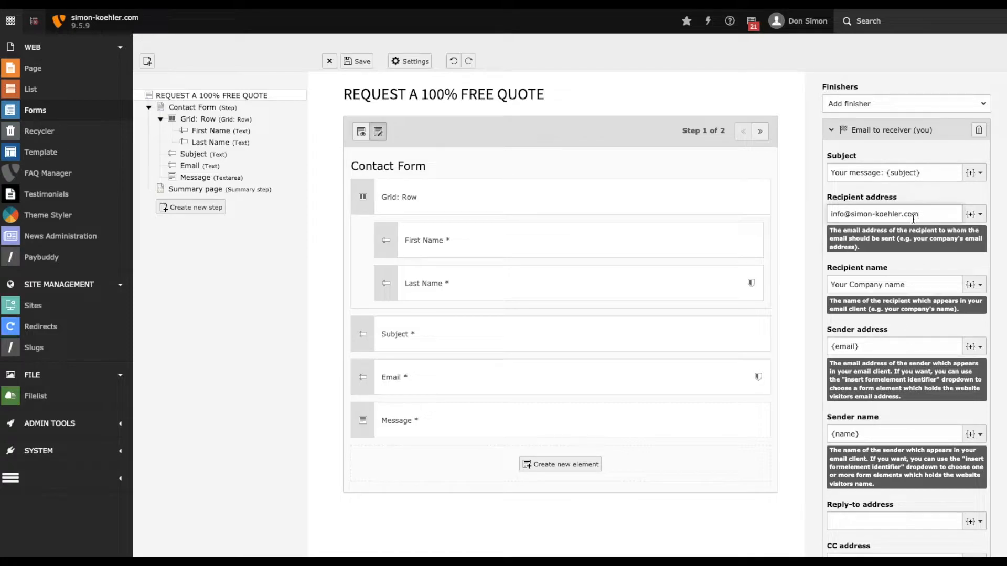
pyautogui.moveTo(919, 214); pyautogui.dragTo(816, 211)
pyautogui.press('super+c')
pyautogui.moveTo(873, 346); pyautogui.dragTo(812, 351)
pyautogui.press('super+v')
pyautogui.doubleClick(840, 347)
pyautogui.write('webmaster')
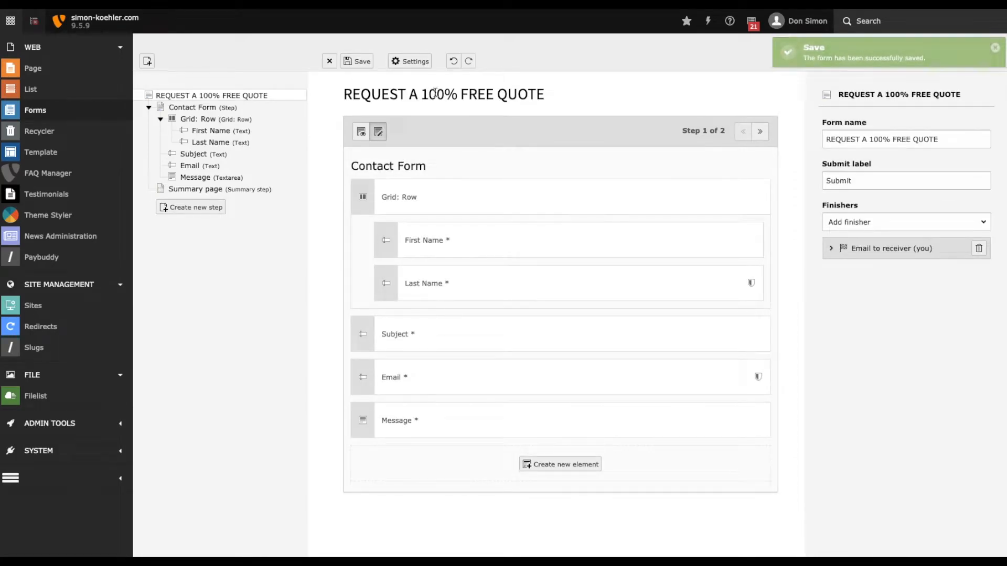
# Create a page titled Contact Form as the first subpage of Tests in the page tree and open it.
pyautogui.click(79, 72)
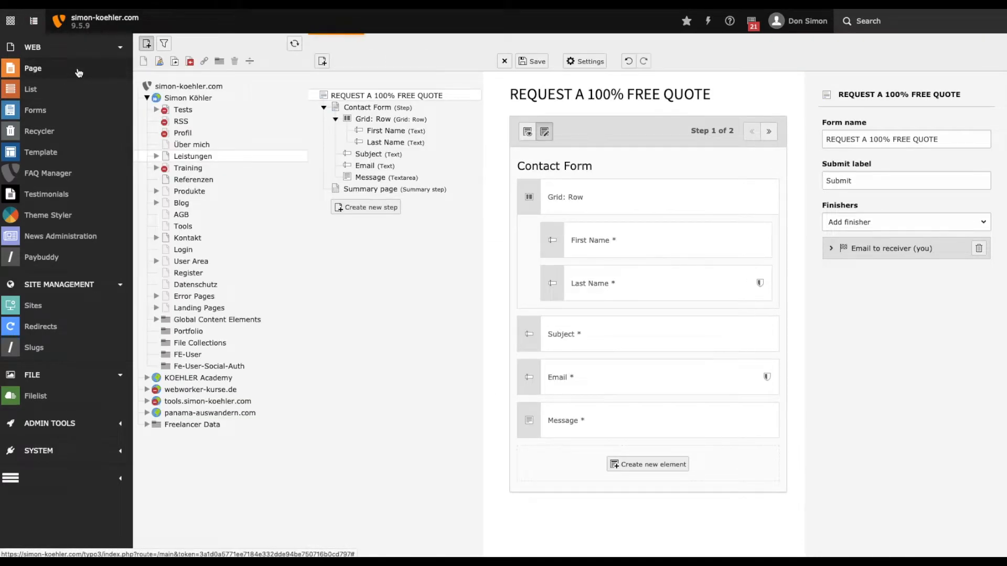
pyautogui.click(155, 111)
pyautogui.moveTo(146, 63); pyautogui.dragTo(195, 119)
pyautogui.write('Contact Form')
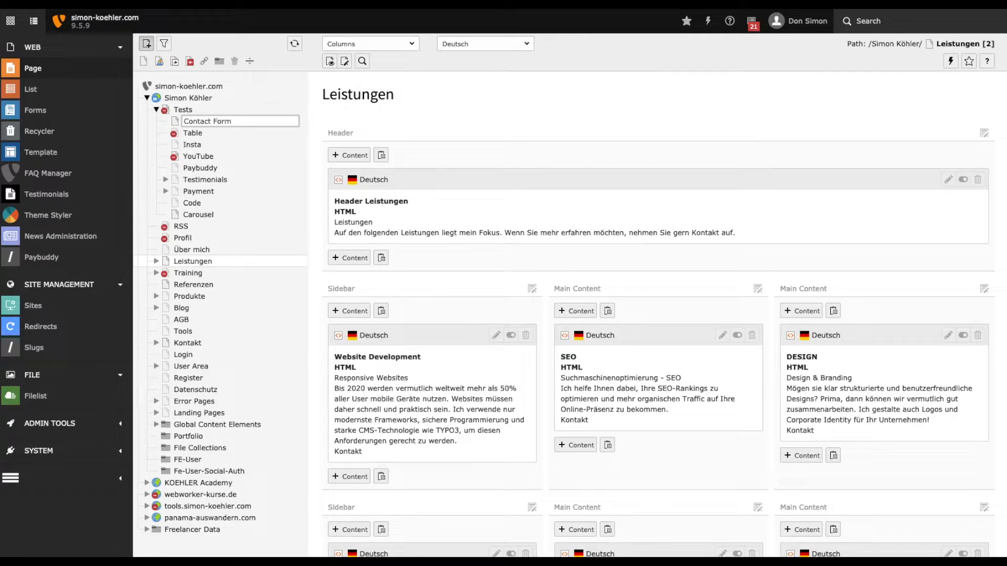
pyautogui.press('Return')
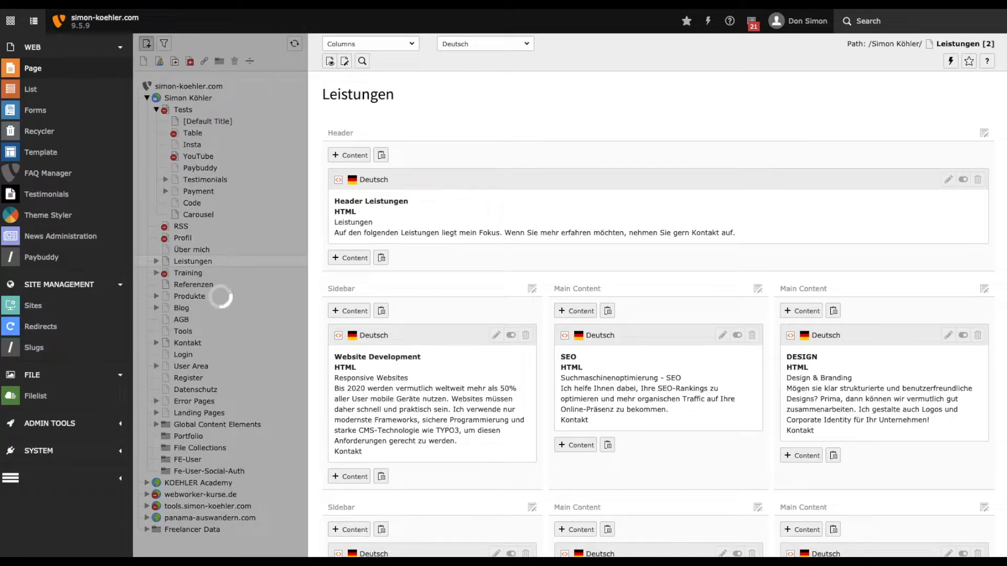
pyautogui.click(208, 123)
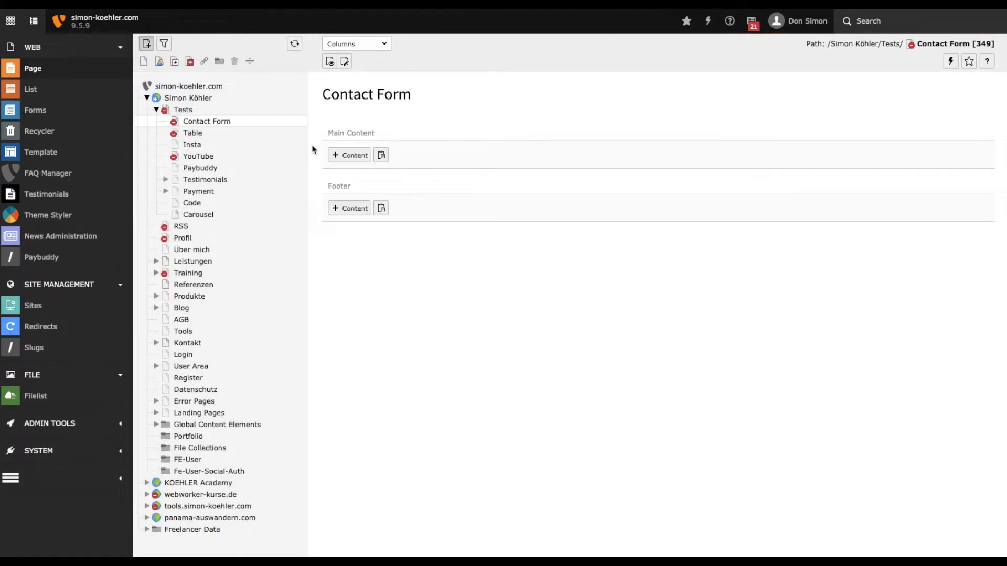
# Add a Form content element to the Contact Form page's main content with the REQUEST A 100% FREE QUOTE form definition, and save it.
pyautogui.click(361, 158)
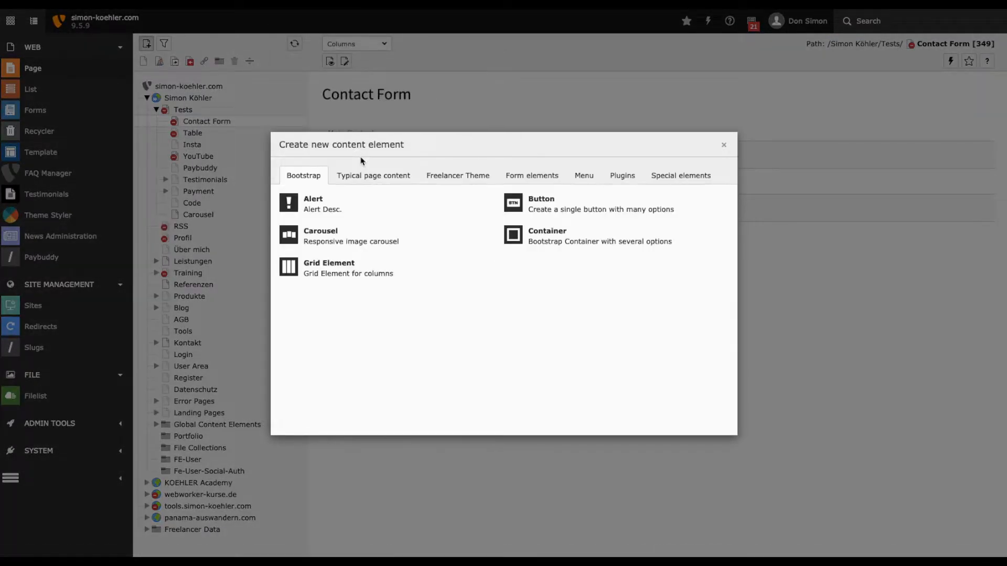
pyautogui.click(530, 175)
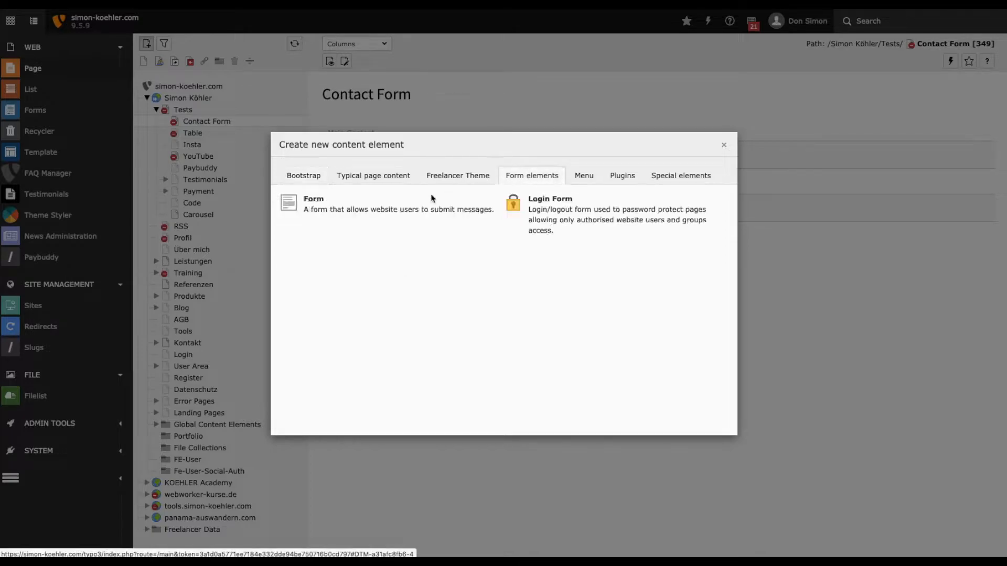
pyautogui.click(364, 208)
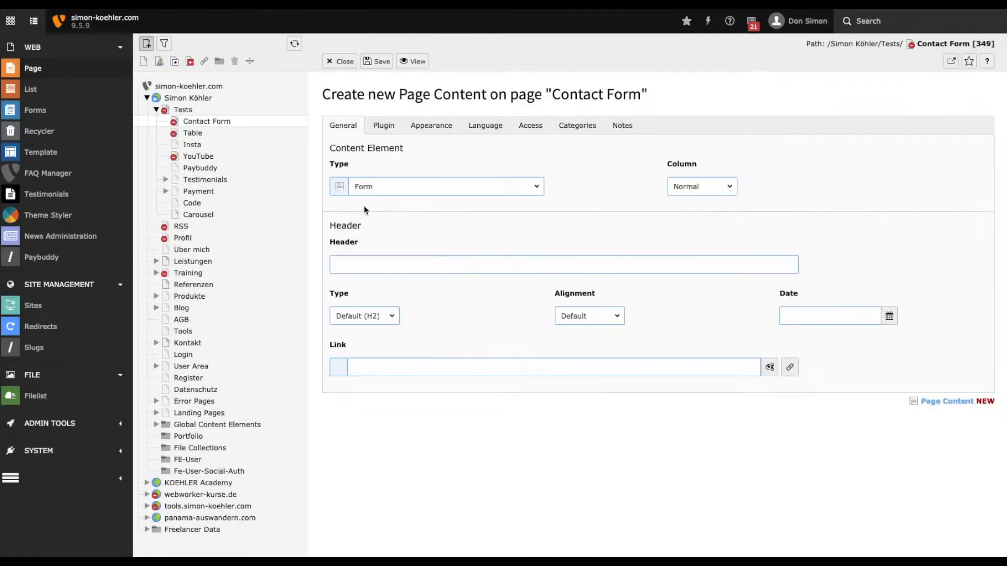
pyautogui.click(384, 126)
pyautogui.click(436, 194)
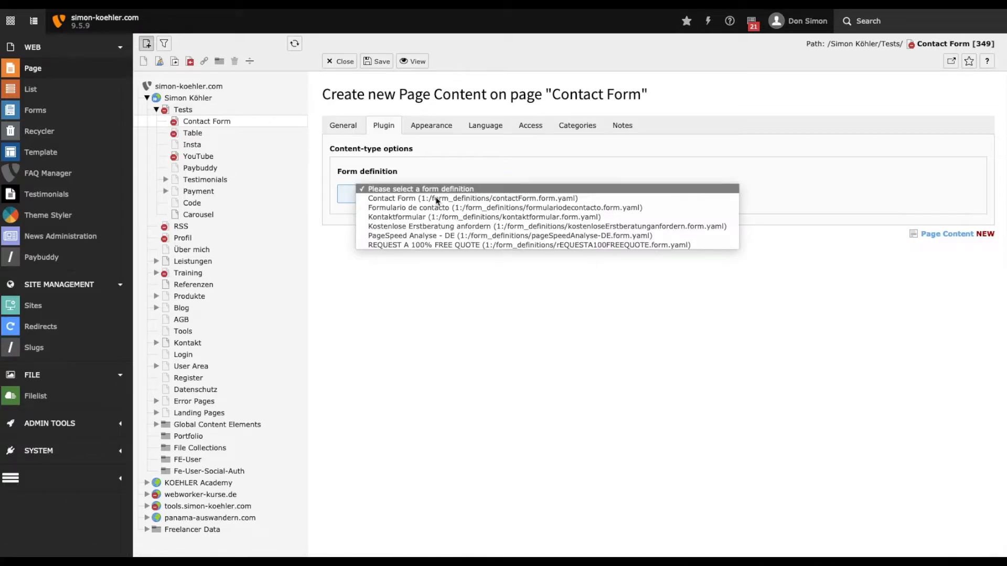
pyautogui.click(408, 245)
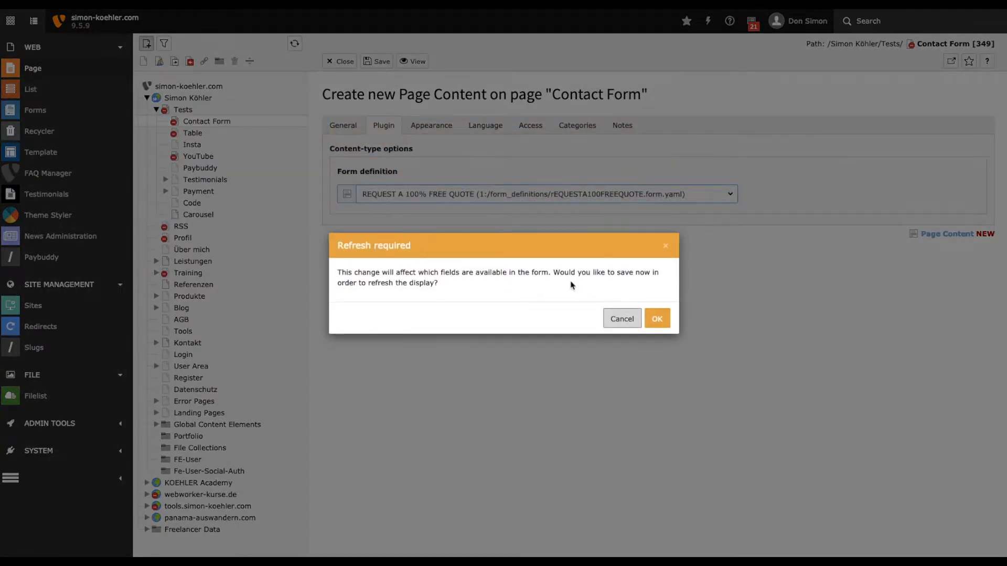
pyautogui.click(657, 319)
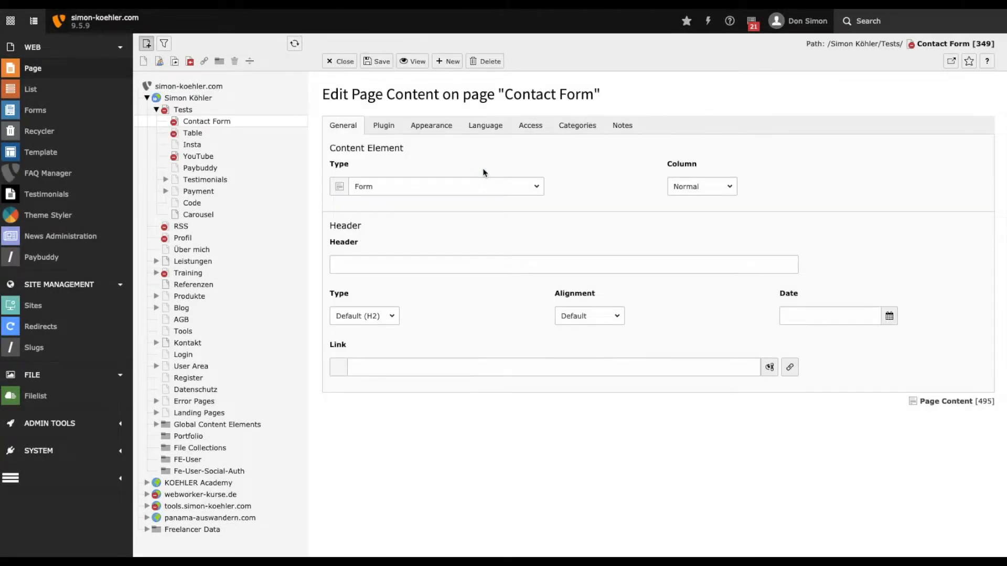
pyautogui.click(386, 128)
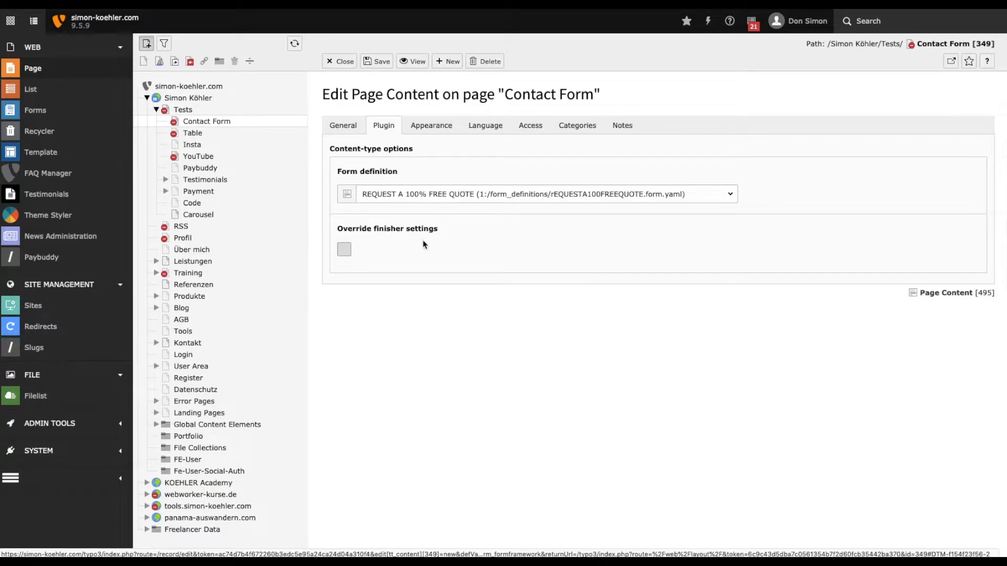
pyautogui.click(371, 61)
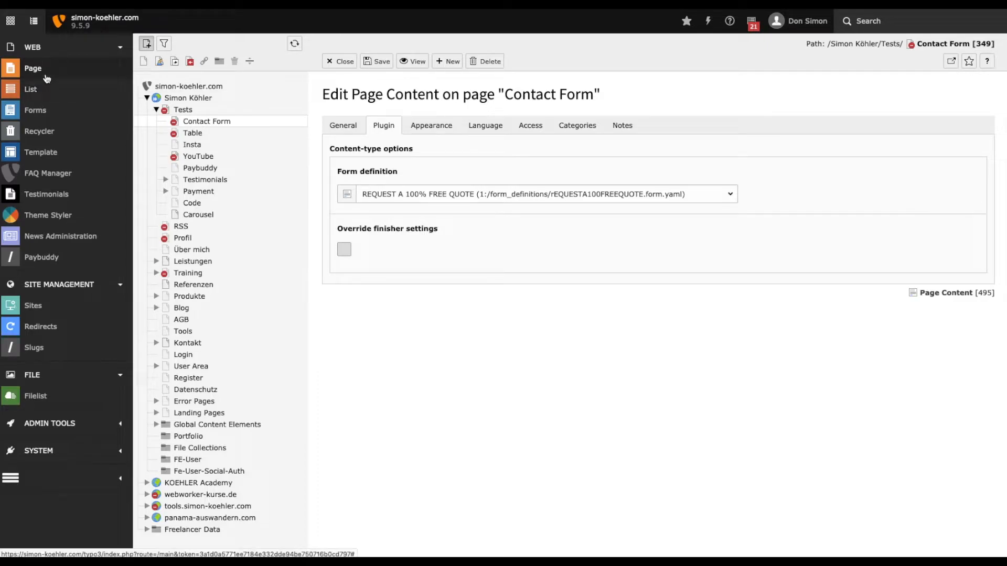
# Set the Contact Form page's own backend layout to "Freelancer Theme: Default width Container (boxed)", then save and close its properties.
pyautogui.click(175, 124)
pyautogui.click(197, 128)
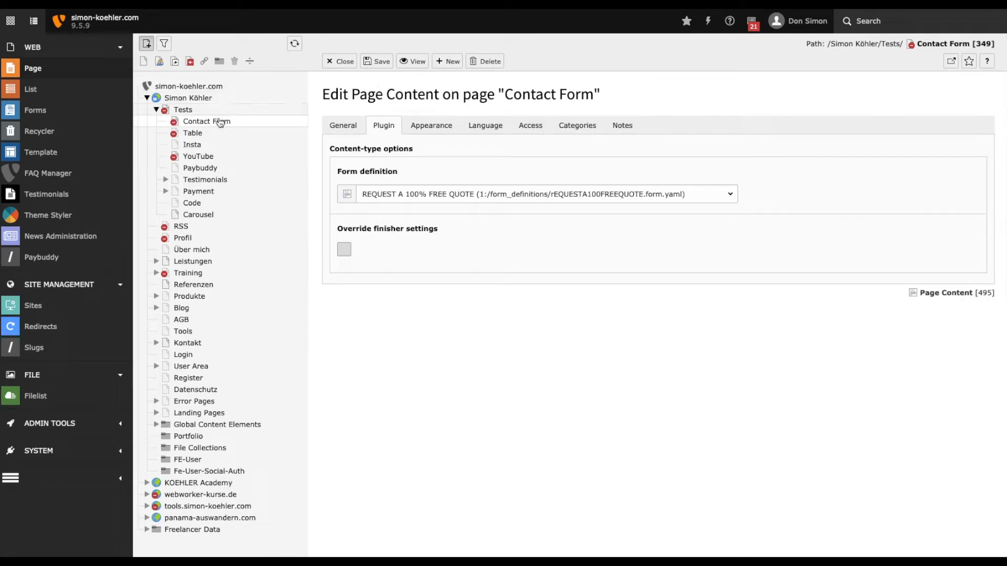
pyautogui.click(220, 122)
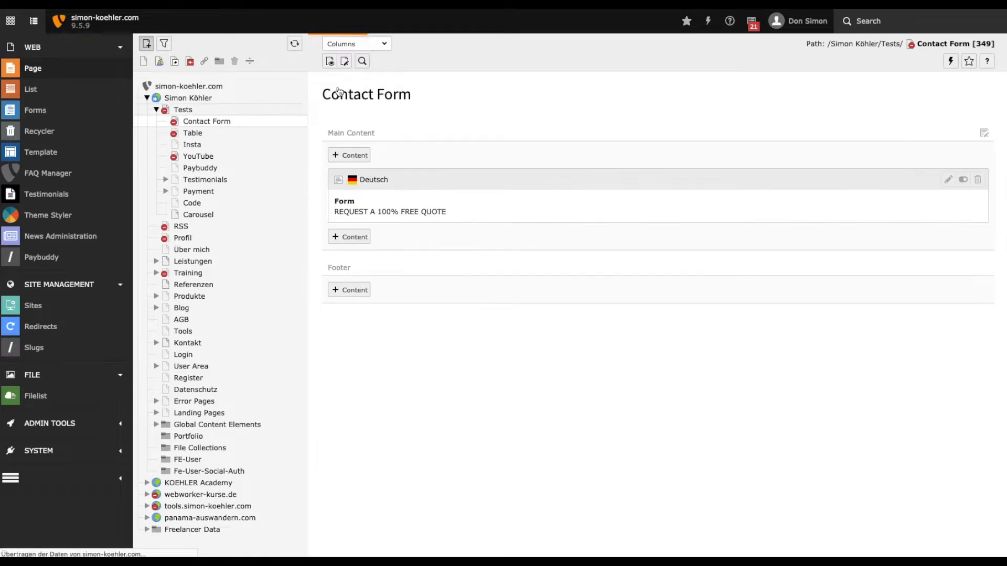
pyautogui.click(345, 61)
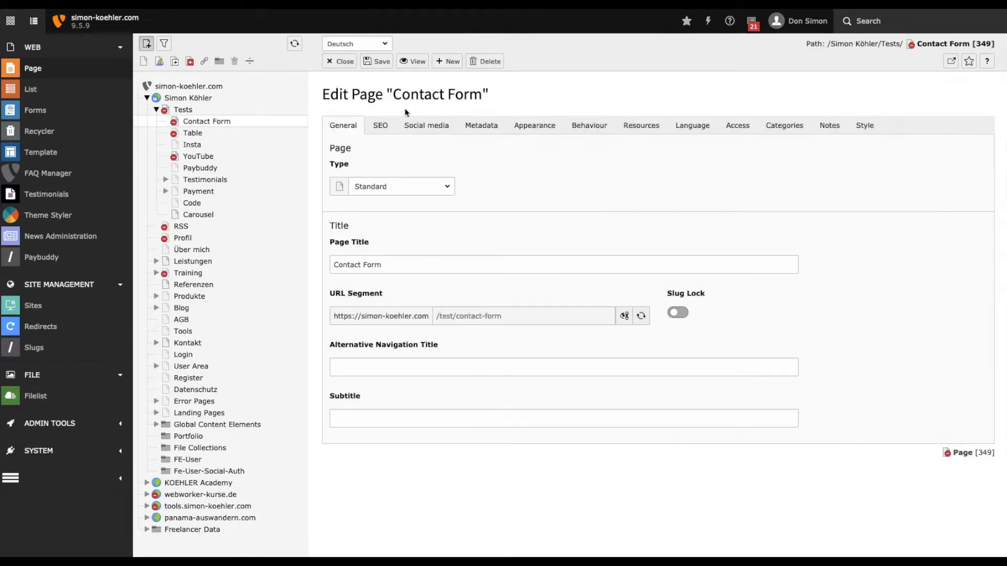
pyautogui.click(534, 129)
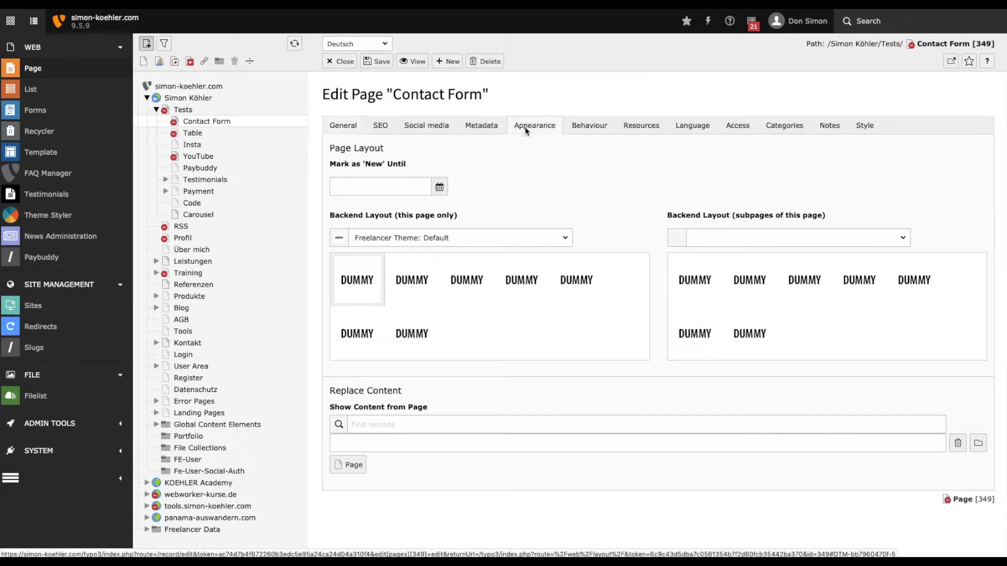
pyautogui.click(412, 277)
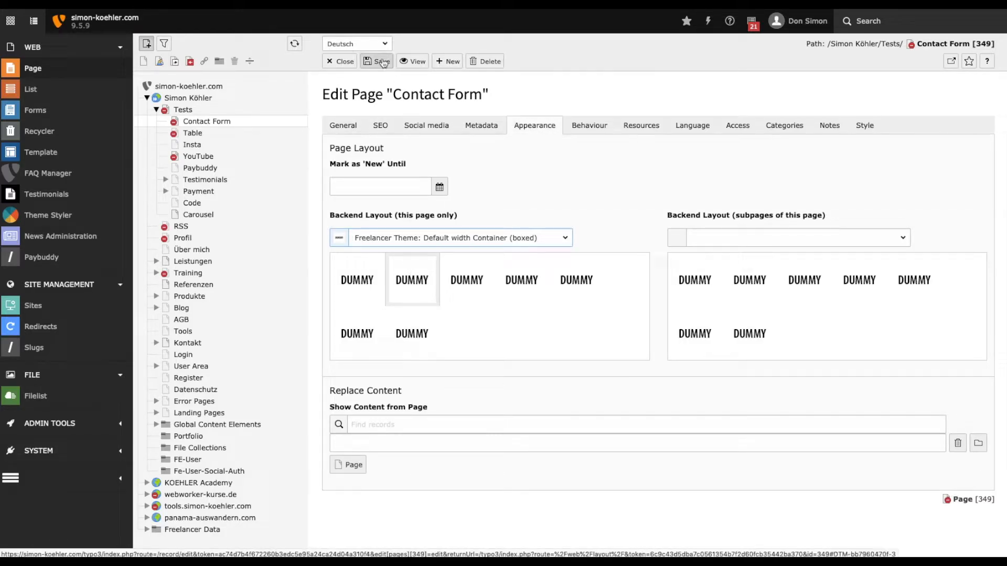
pyautogui.click(341, 61)
pyautogui.click(629, 318)
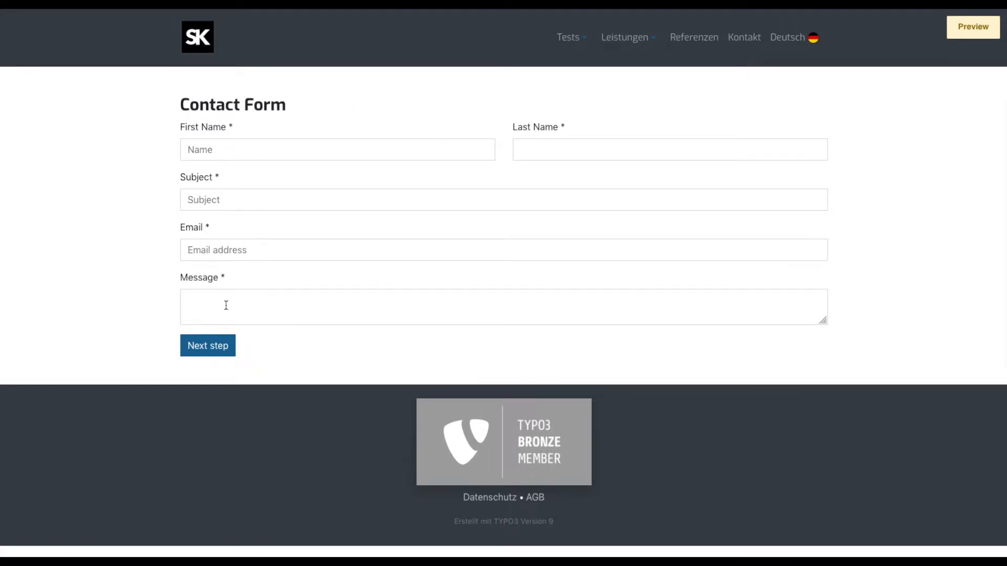
# Test the form preview's validation by submitting it empty and again with a first name and a one-letter last name.
pyautogui.click(207, 346)
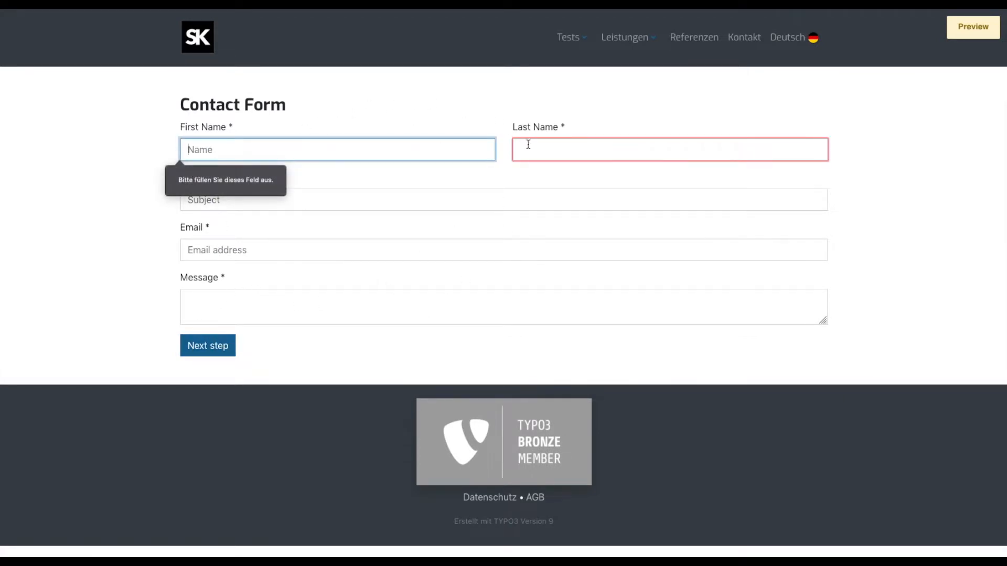
pyautogui.write('Henry')
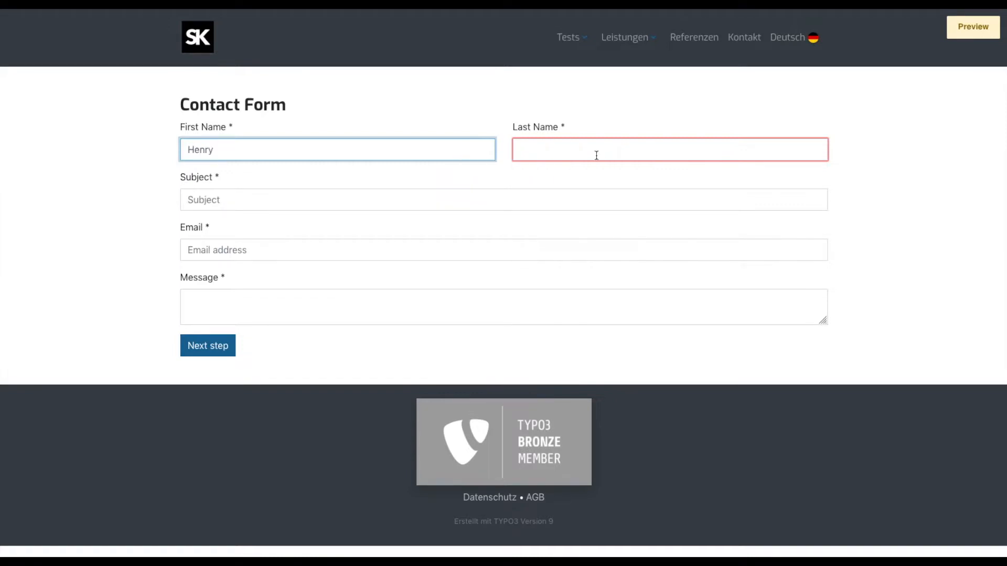
pyautogui.click(596, 155)
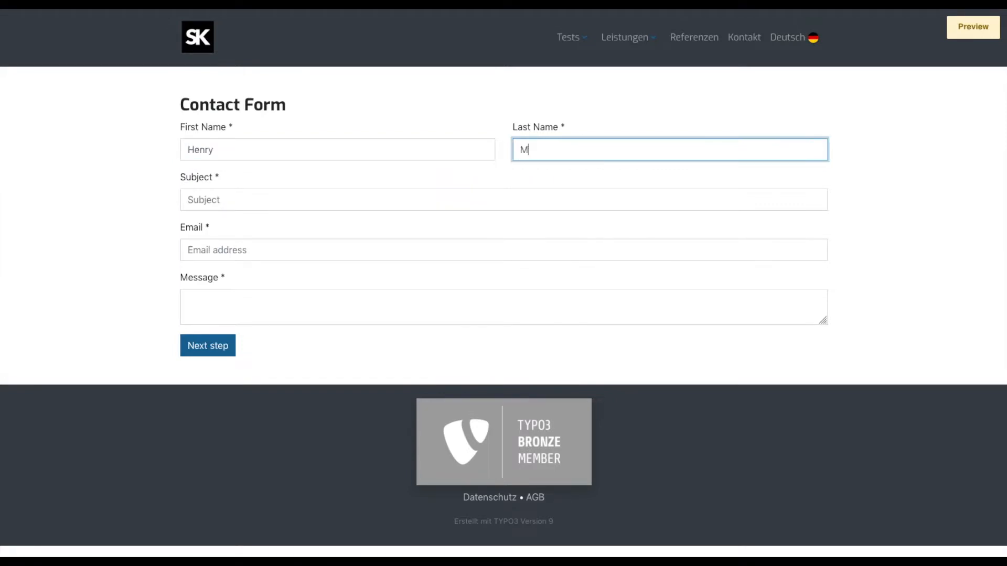
pyautogui.click(211, 345)
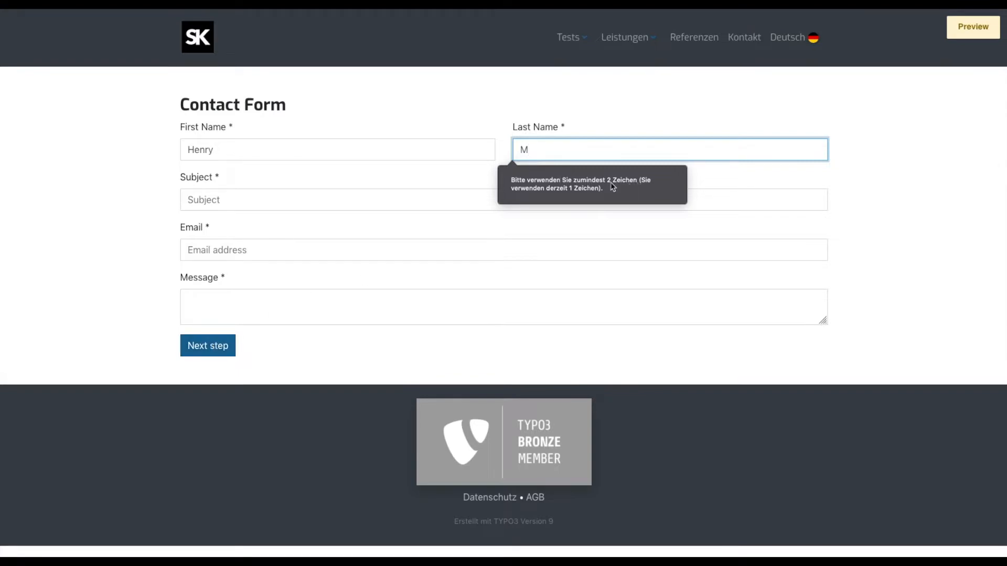
# Lengthen the last name with random text, resubmit the preview form and examine the validation of the remaining required fields.
pyautogui.write('ekwjfhwek fhkwe jfhklewjhflkewjh flkejwh flk jwe')
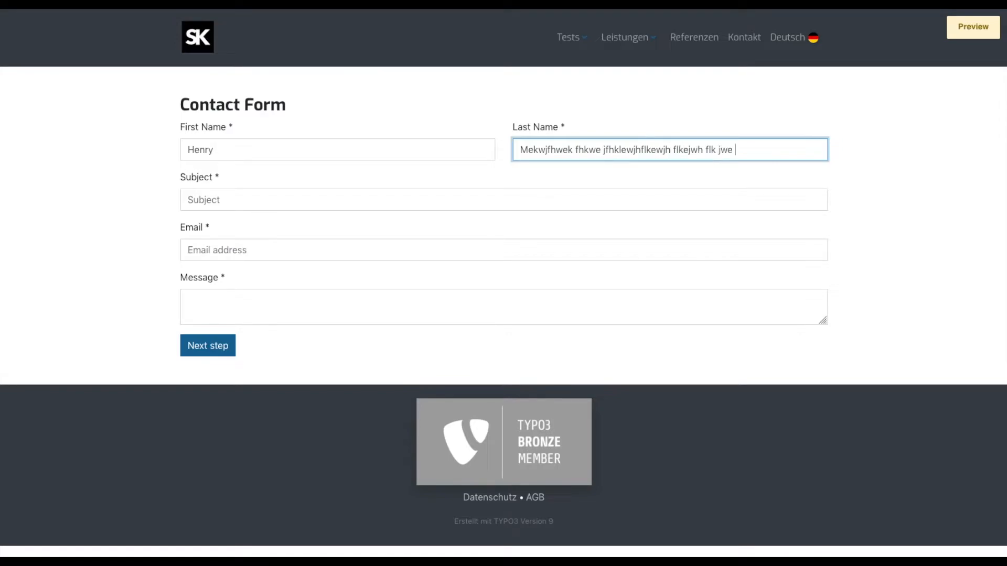
pyautogui.click(216, 353)
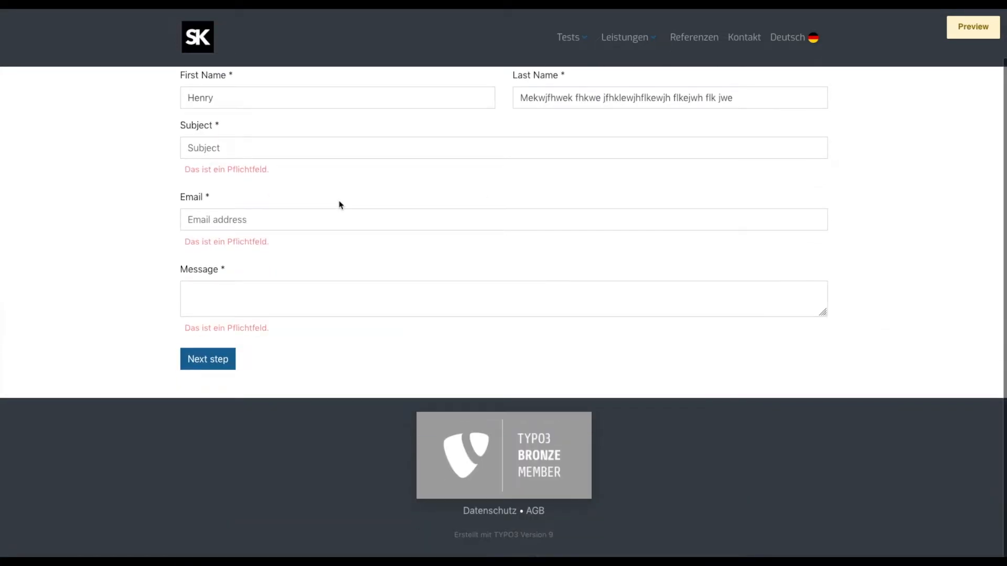
pyautogui.scroll(1, 442, 197)
pyautogui.scroll(-1, 442, 195)
pyautogui.scroll(1, 442, 195)
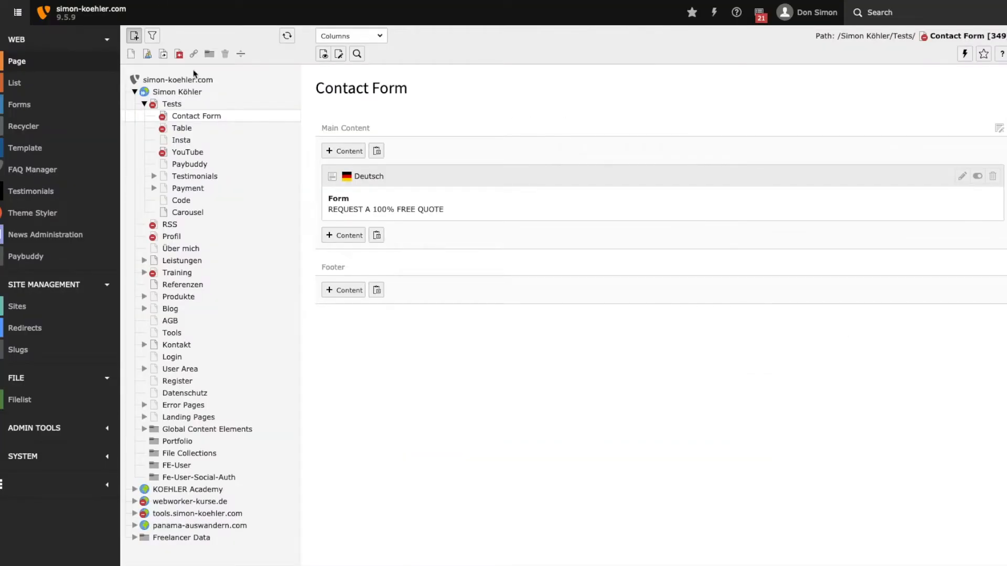
# Create a subpage titled Confirmation under the Contact Form page in the page tree and open it.
pyautogui.click(195, 119)
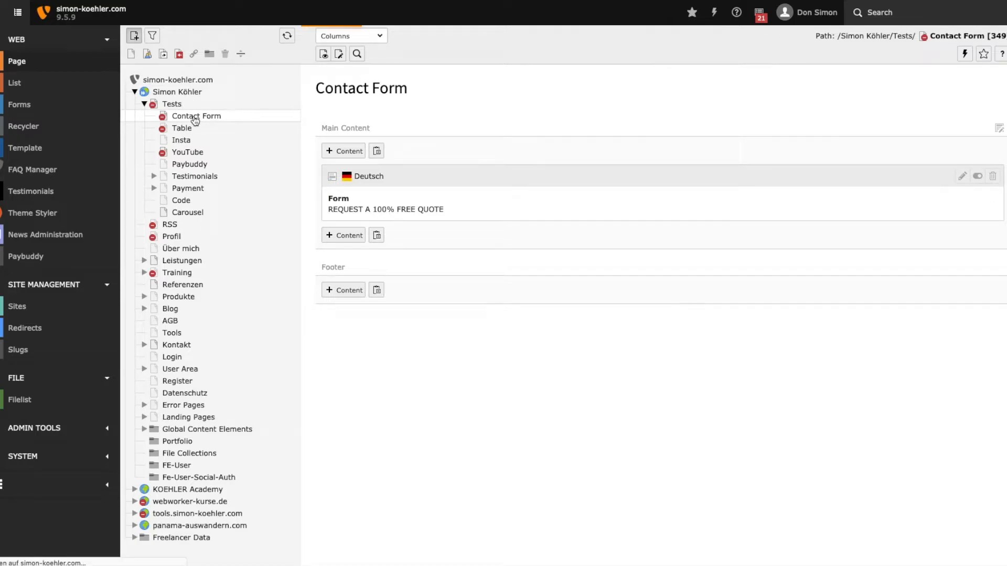
pyautogui.moveTo(131, 53); pyautogui.dragTo(186, 120)
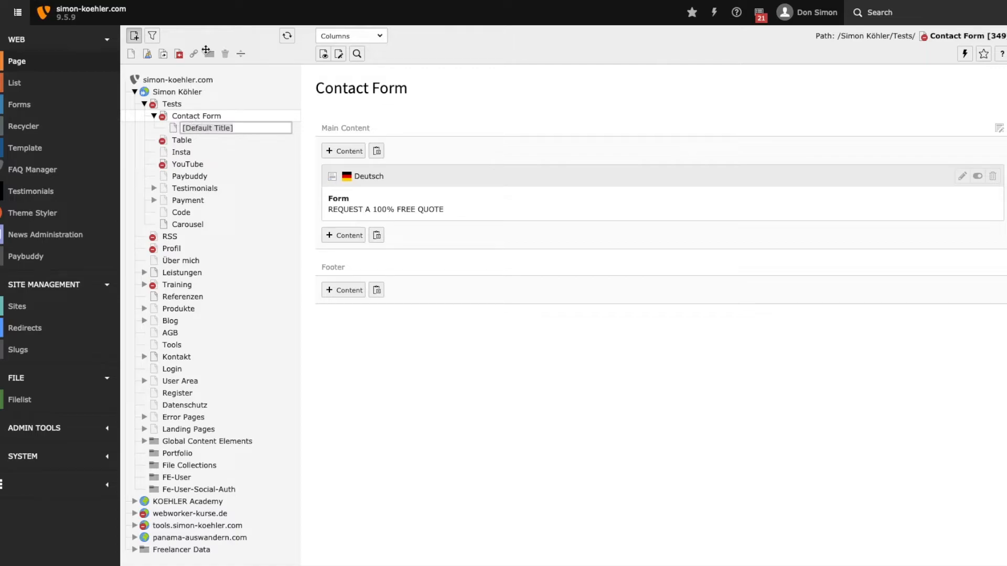
pyautogui.write('Confirmation')
pyautogui.press('Return')
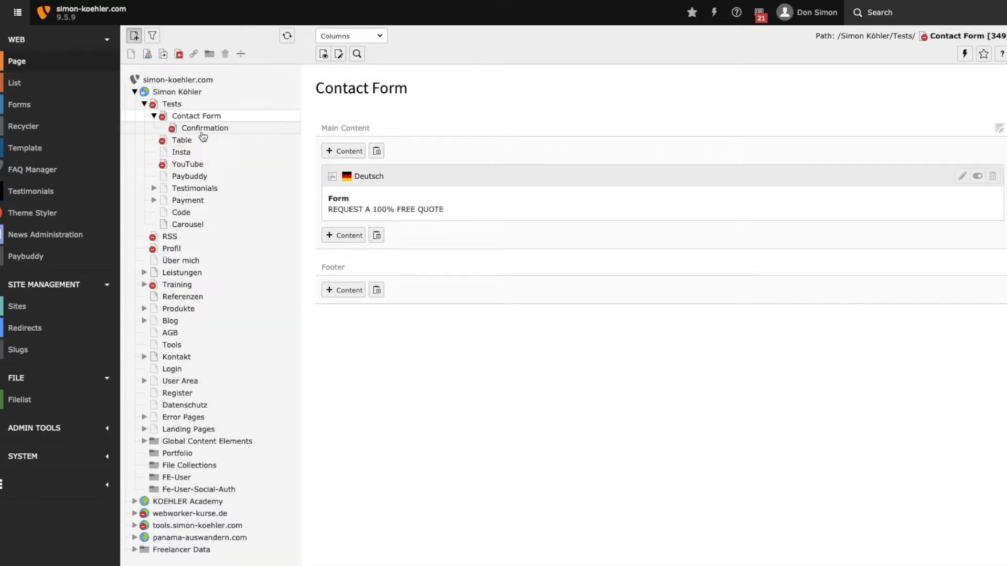
pyautogui.click(204, 129)
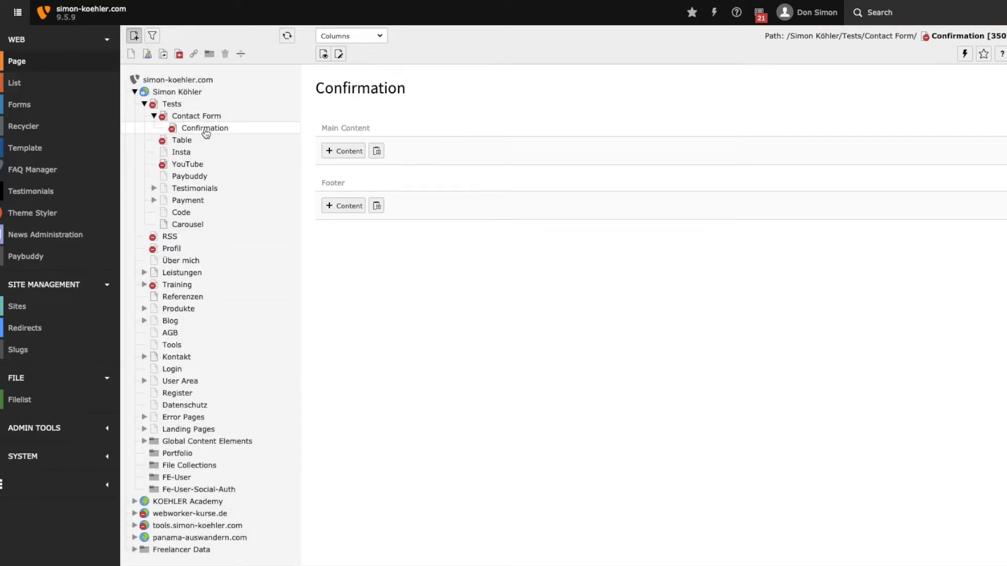
# Set the Confirmation page's own backend layout to "Freelancer Theme: Default width Container (boxed)", then save and close its properties.
pyautogui.click(339, 54)
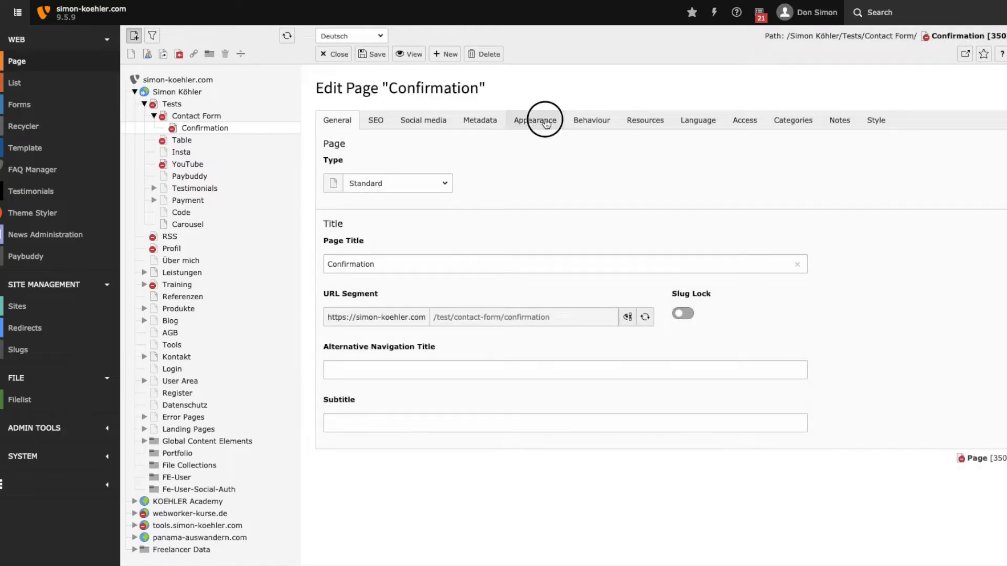
pyautogui.click(527, 122)
pyautogui.click(409, 280)
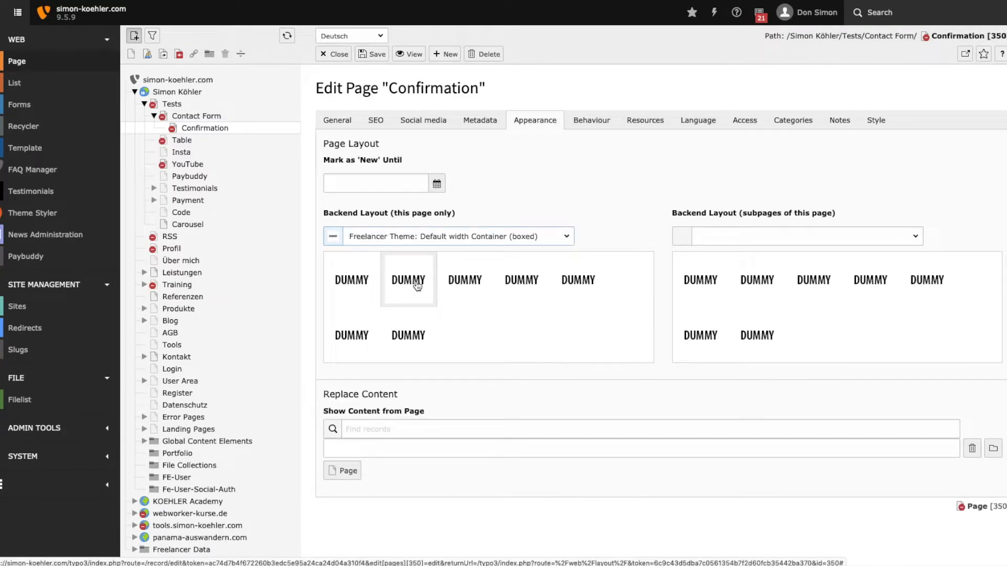
pyautogui.click(335, 54)
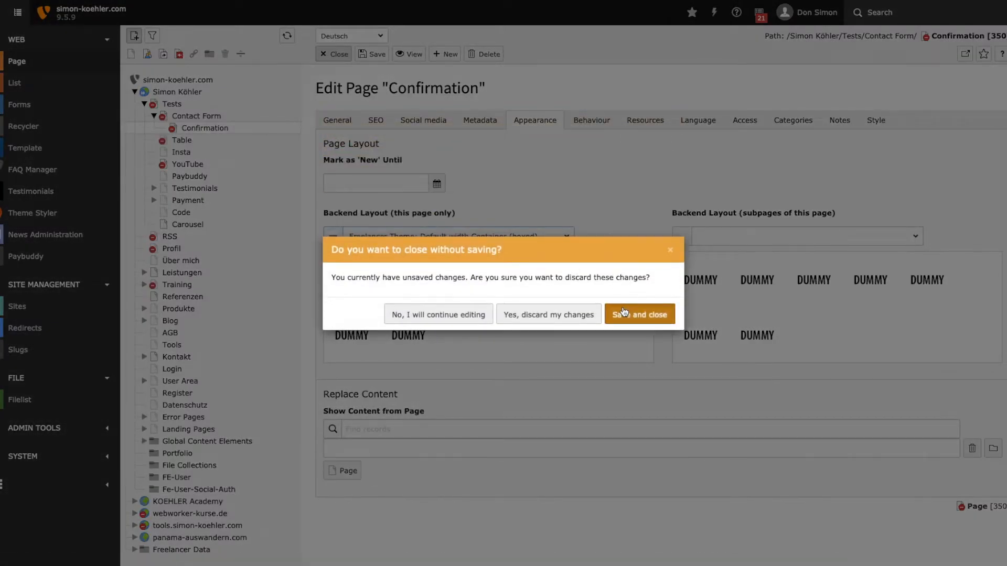
pyautogui.click(624, 312)
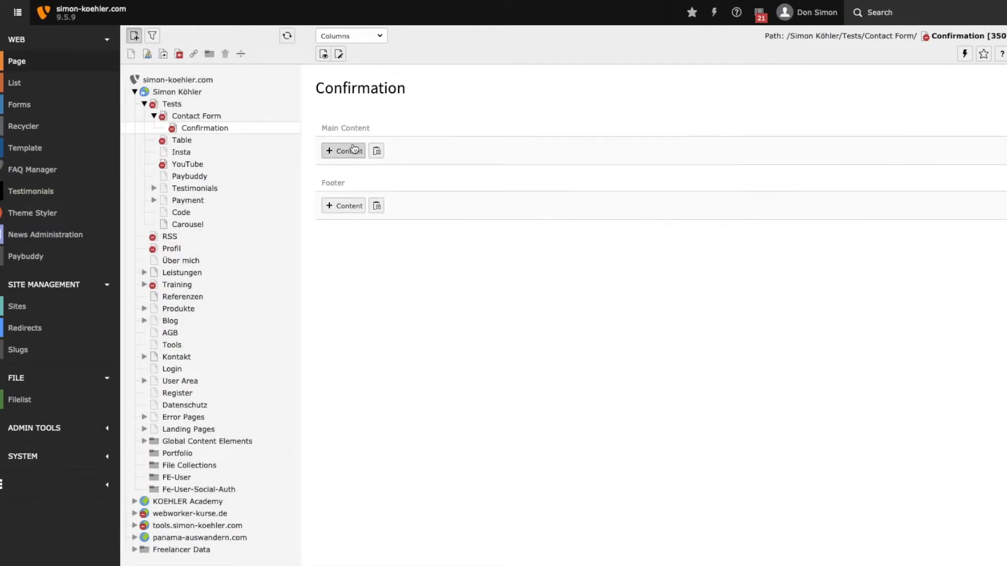
# Add a Text content element to the Confirmation page's main content with the header "Thank you".
pyautogui.click(346, 150)
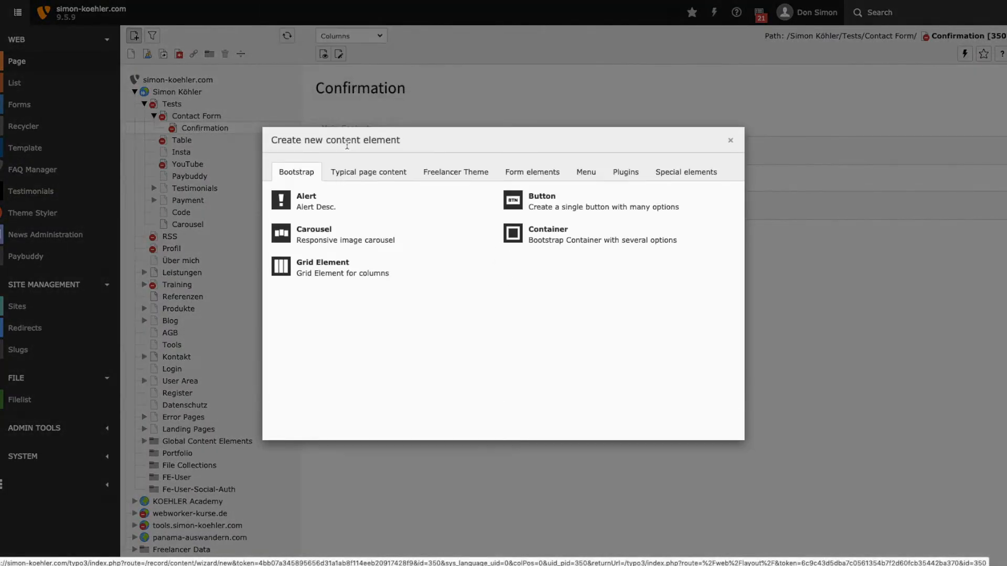
pyautogui.click(378, 173)
pyautogui.click(551, 207)
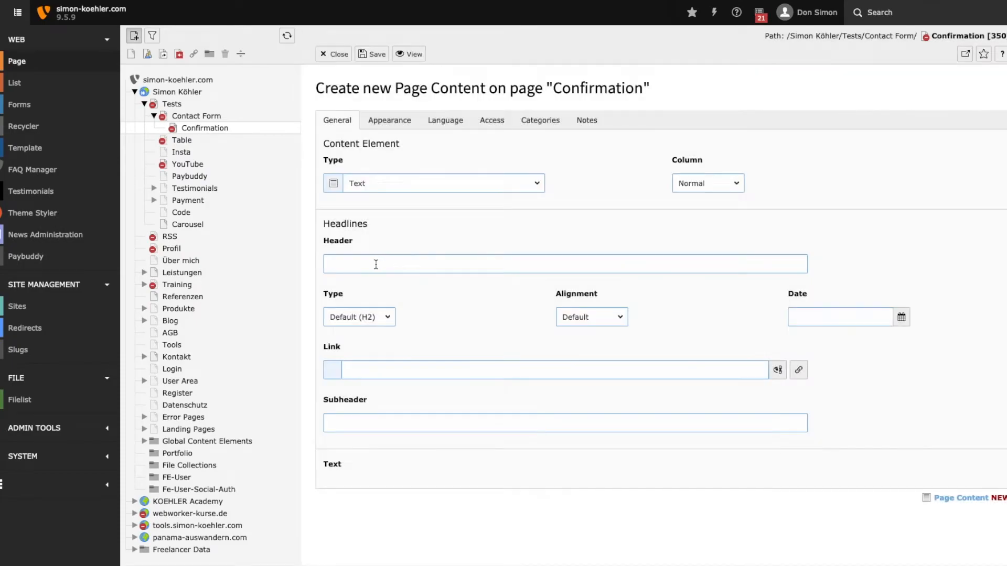
pyautogui.click(382, 264)
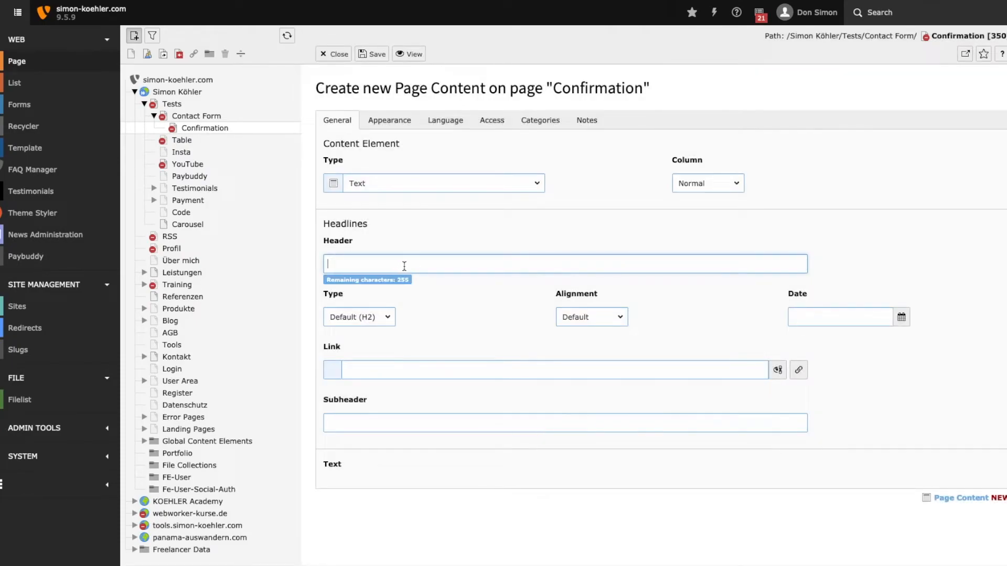
pyautogui.write('Thank you')
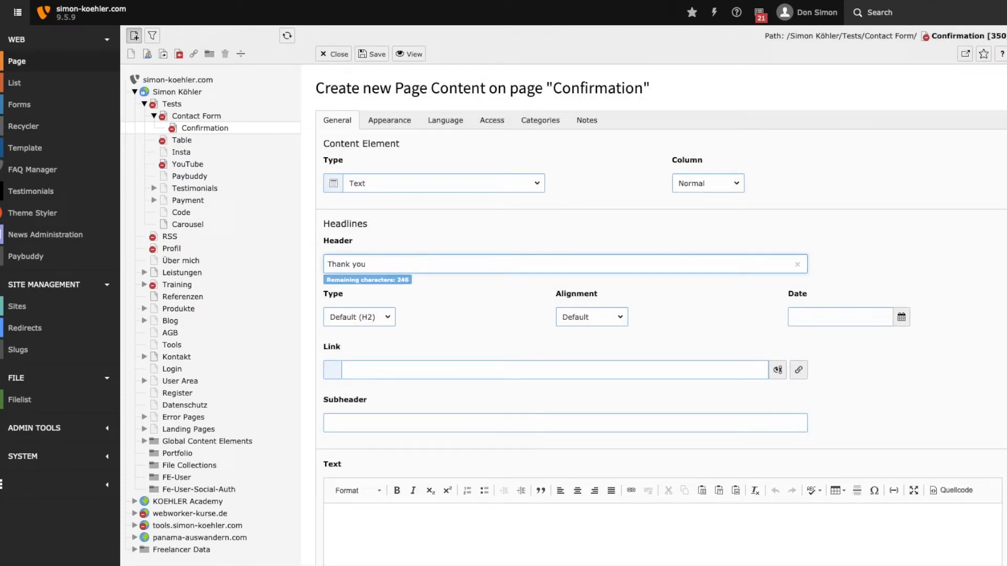
# Write the body text "The form has been sent successfully! We will get back to you." followed by the line "Back to the contact page".
pyautogui.scroll(-3, 423, 389)
pyautogui.click(417, 385)
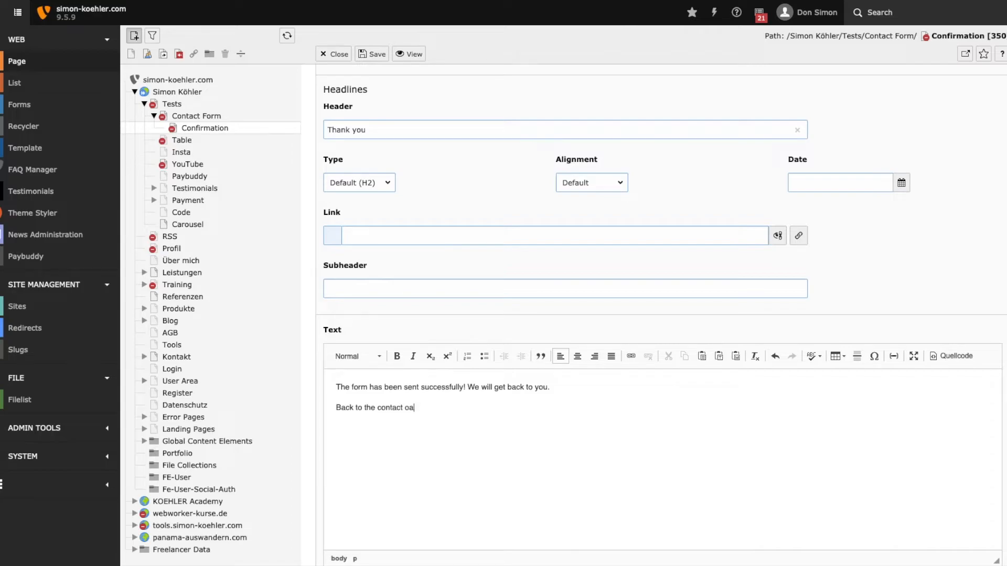
# Link the line "Back to the contact page" to the Kontakt page, then save and leave the text element.
pyautogui.moveTo(424, 408); pyautogui.dragTo(334, 407)
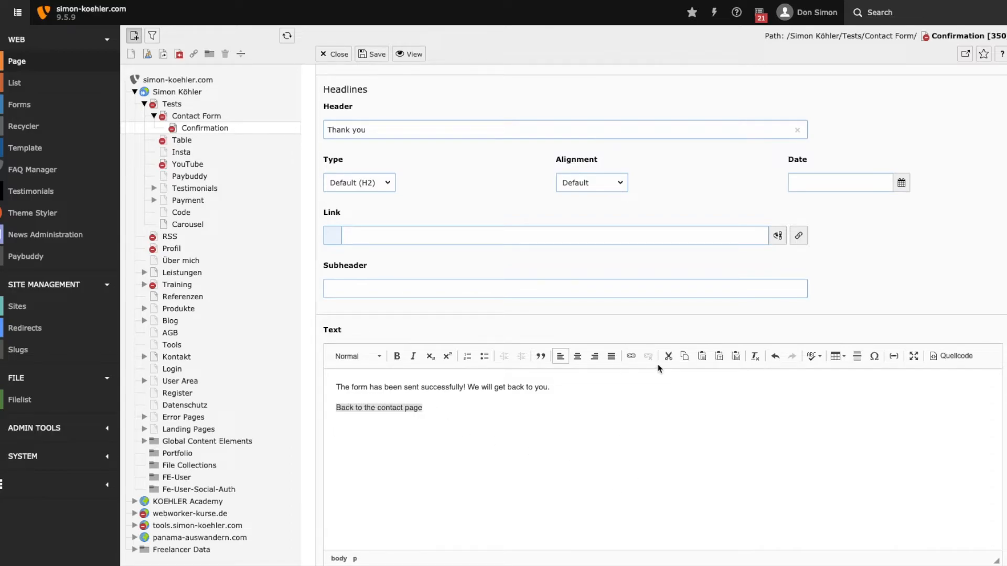
pyautogui.click(631, 356)
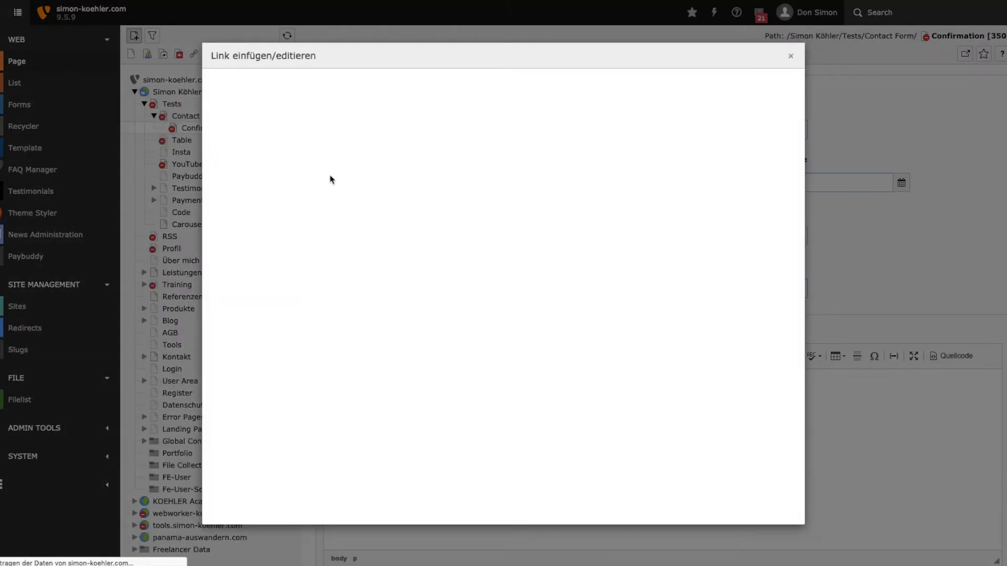
pyautogui.click(228, 185)
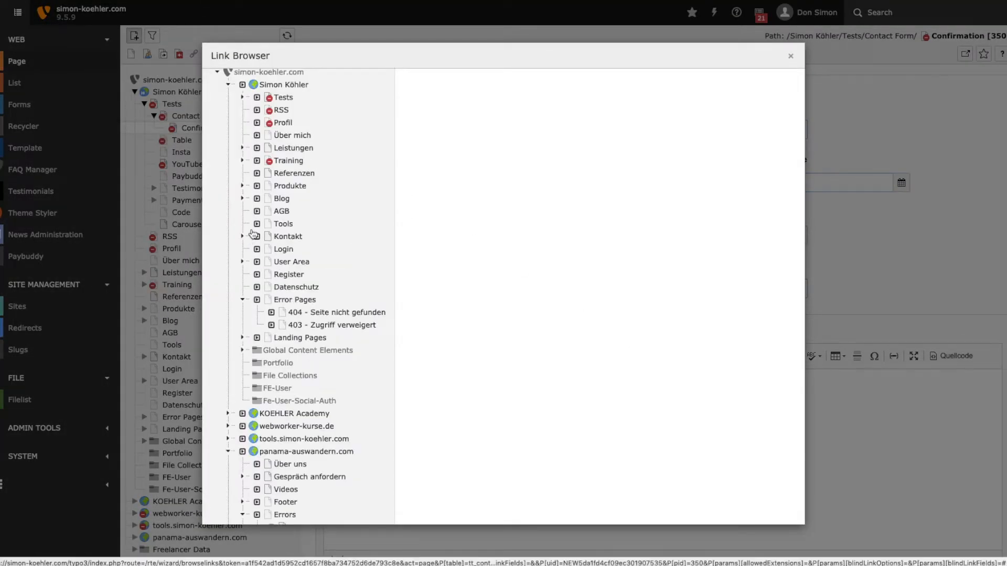
pyautogui.click(286, 237)
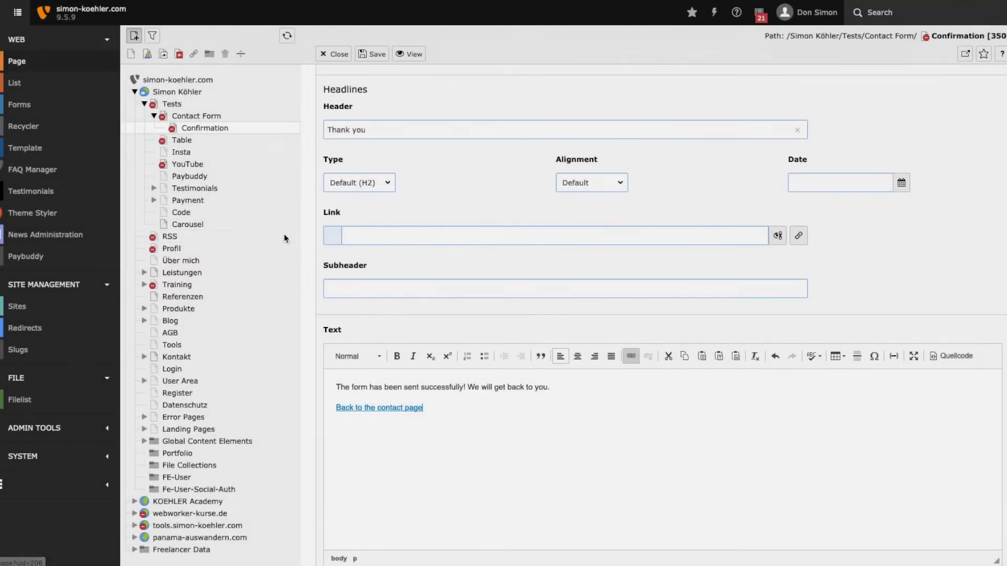
pyautogui.click(374, 53)
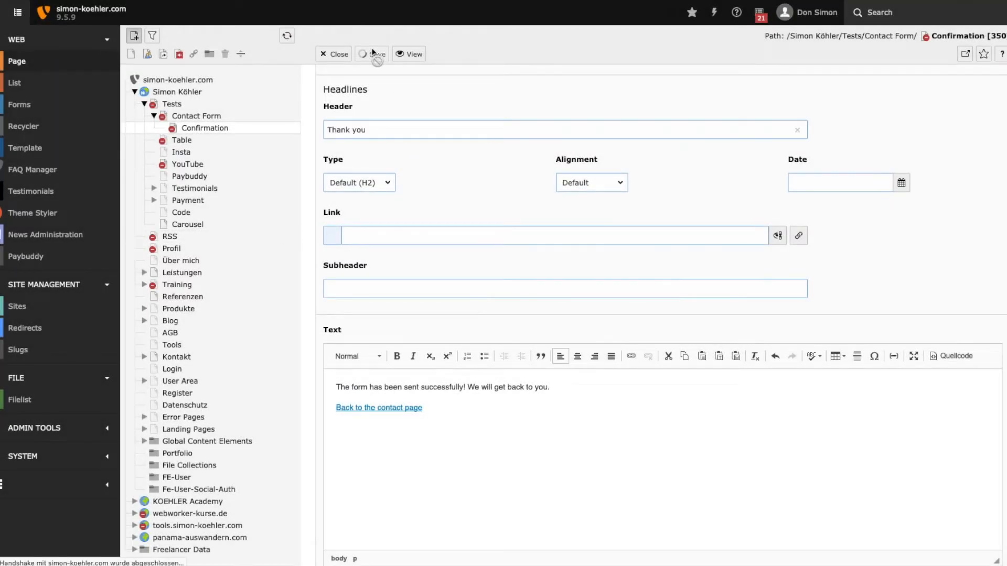
pyautogui.click(205, 129)
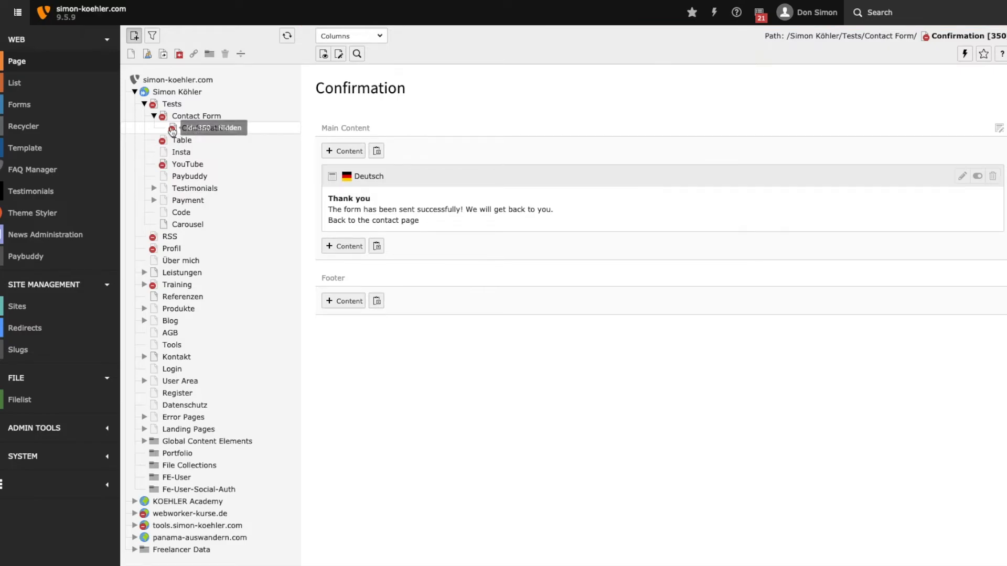
# Enable Override finisher settings for the Contact Form page's form element and examine its Email to receiver (you) settings.
pyautogui.click(182, 115)
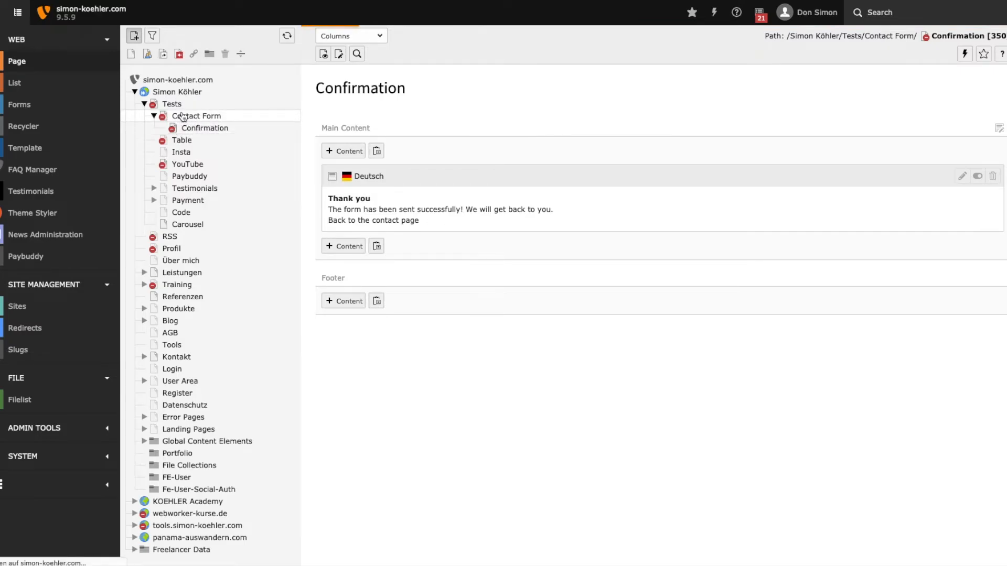
pyautogui.click(345, 205)
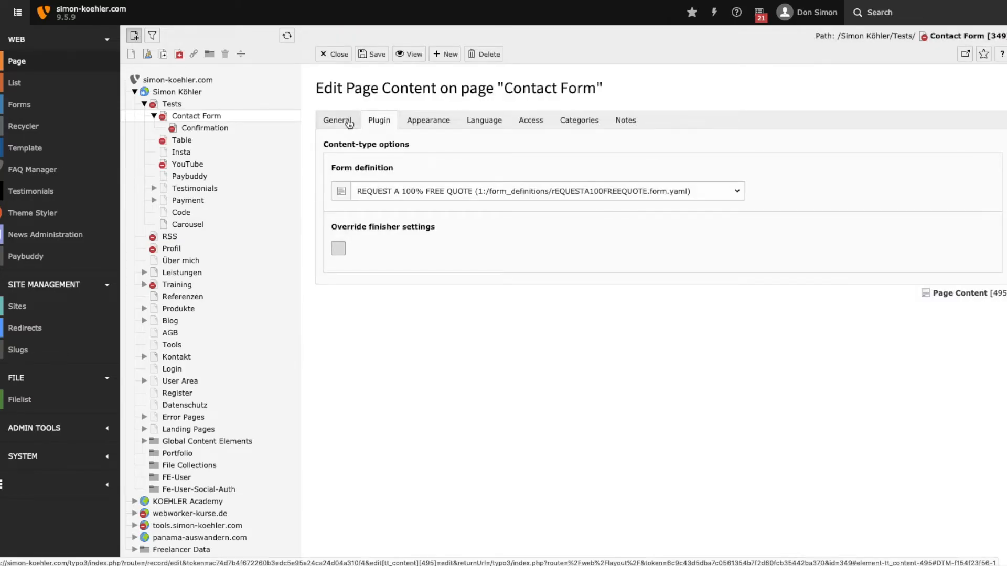
pyautogui.click(341, 123)
pyautogui.click(378, 121)
pyautogui.click(338, 249)
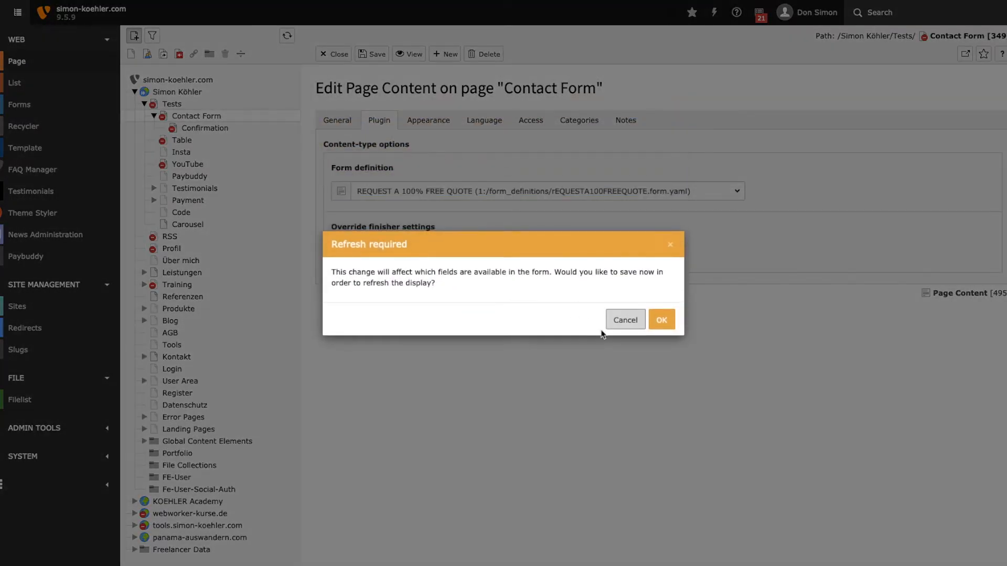
pyautogui.click(673, 325)
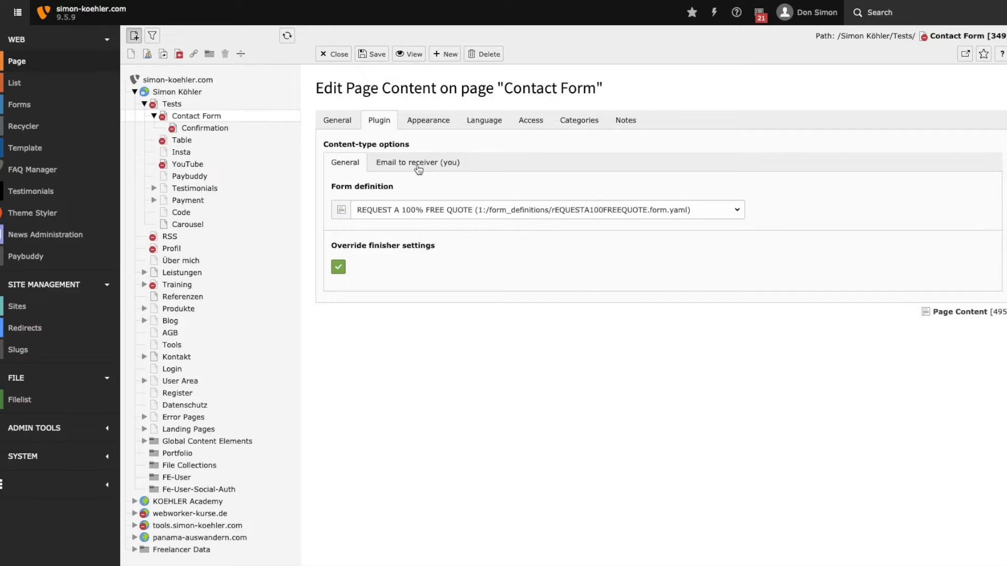
pyautogui.click(420, 171)
pyautogui.scroll(-5, 591, 294)
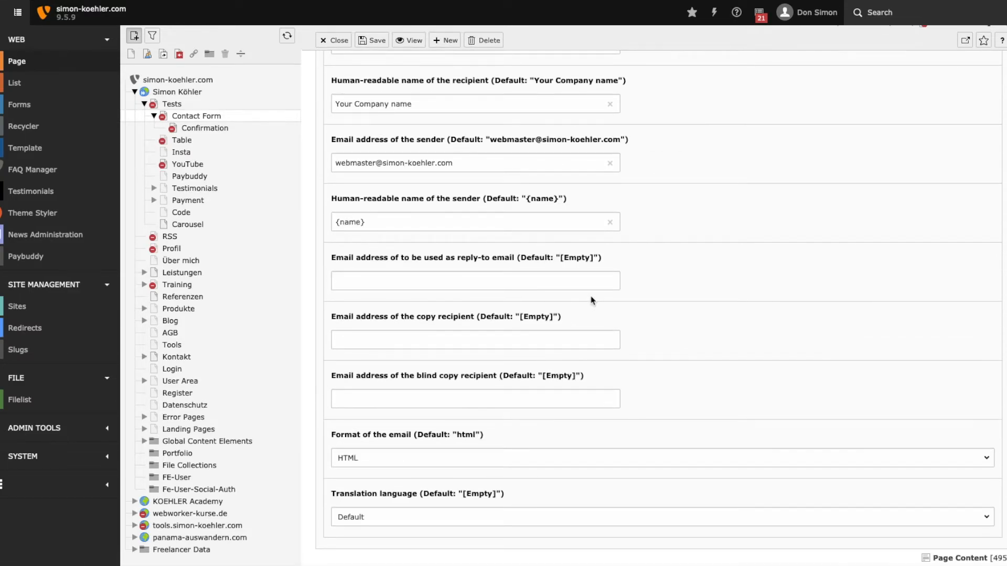
pyautogui.scroll(5, 591, 300)
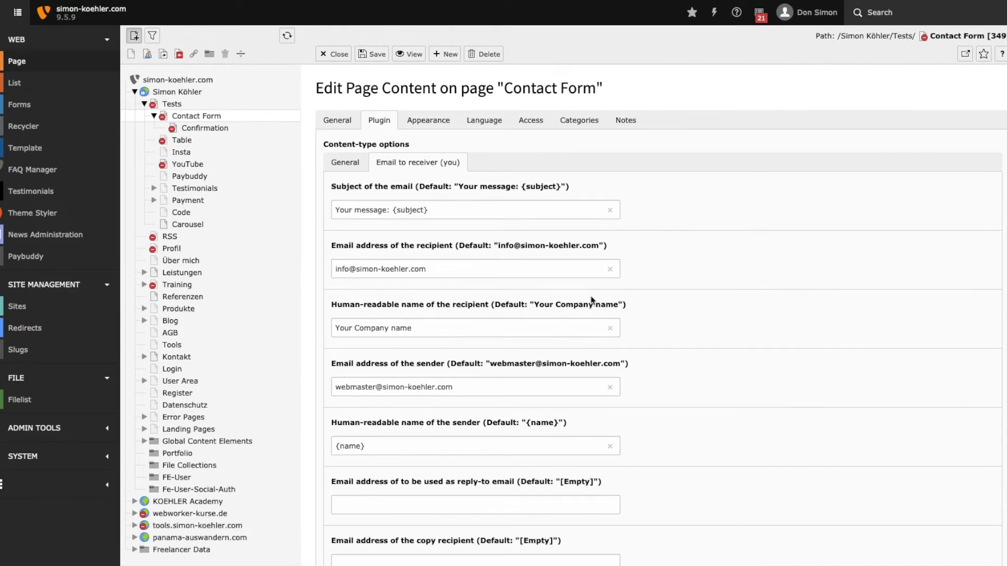
pyautogui.click(345, 162)
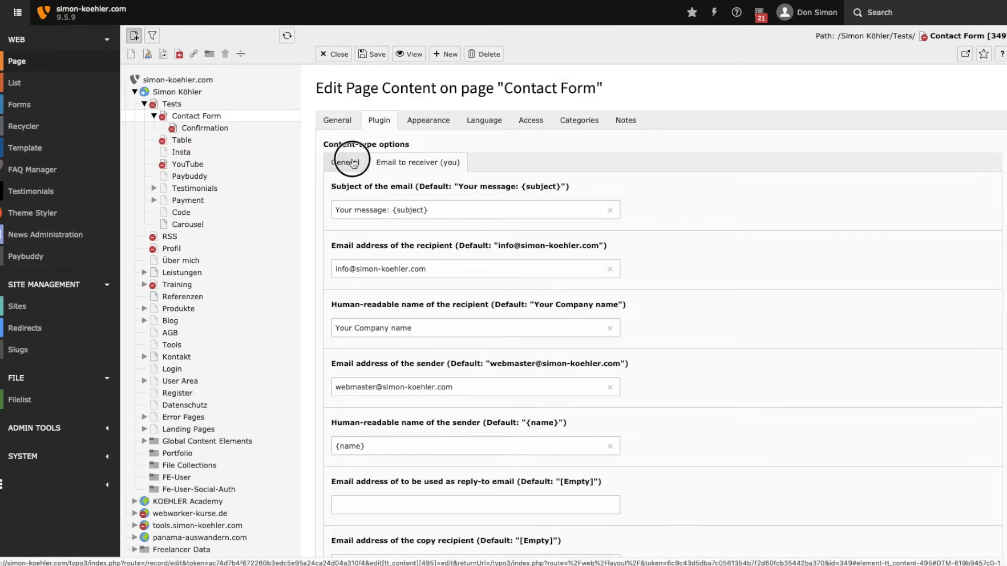
pyautogui.click(334, 55)
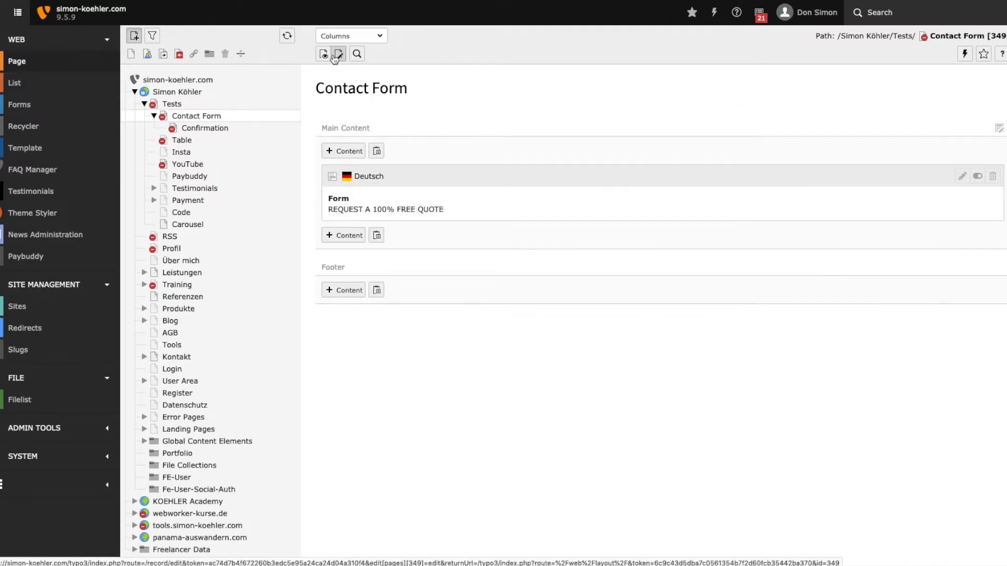
# Disable Override finisher settings in the Contact Form page's form element, saving the change and closing the element.
pyautogui.click(342, 202)
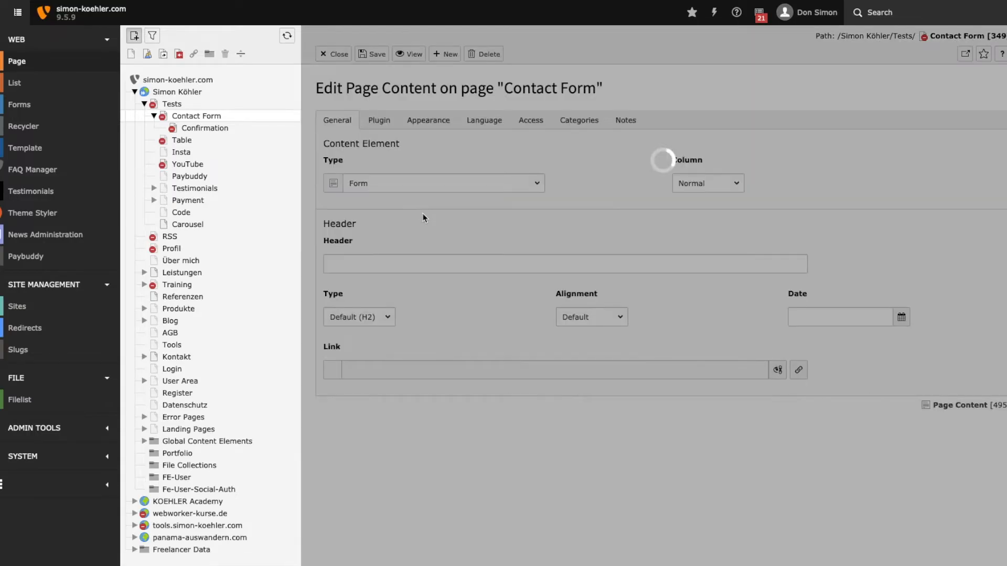
pyautogui.click(338, 267)
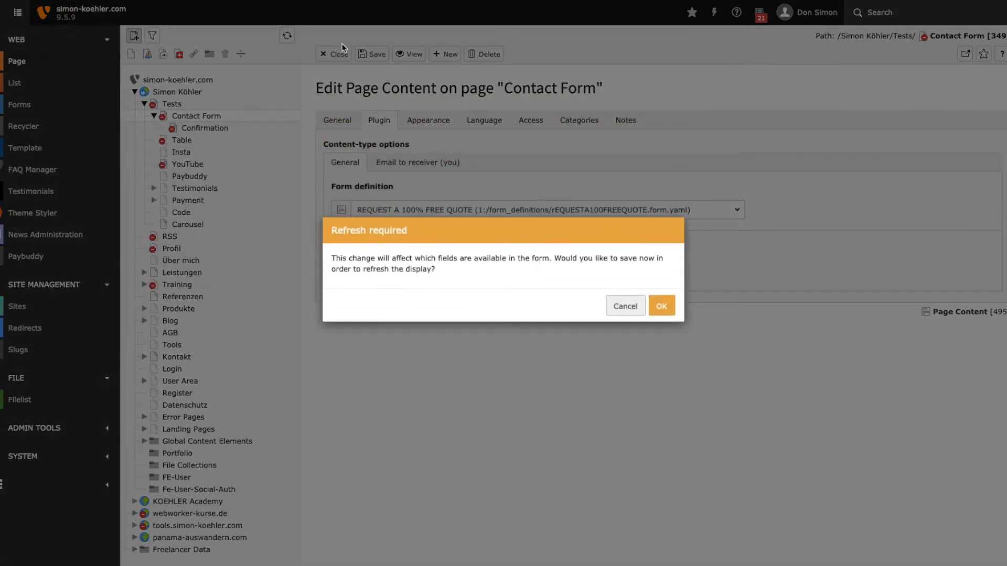
pyautogui.click(661, 320)
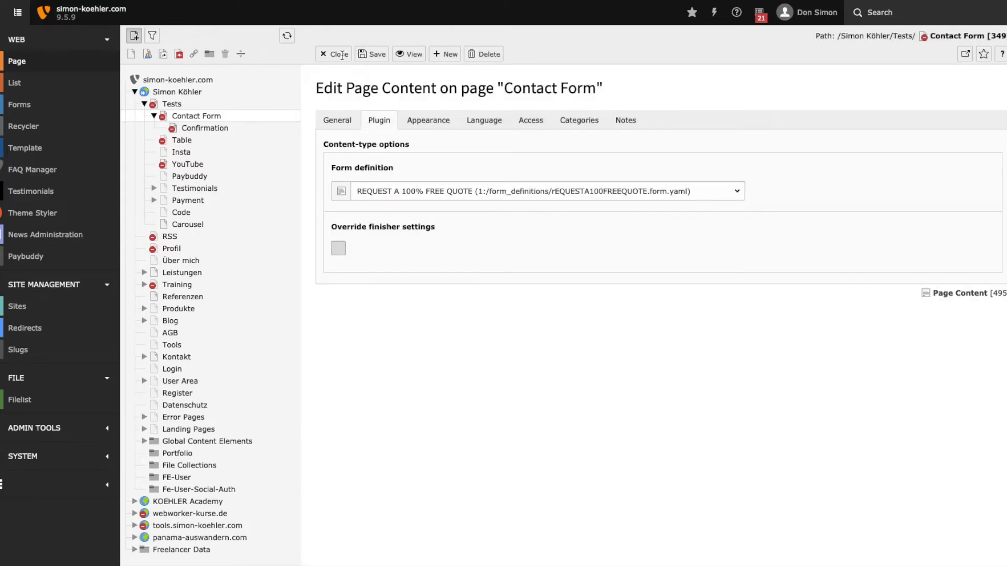
pyautogui.click(339, 54)
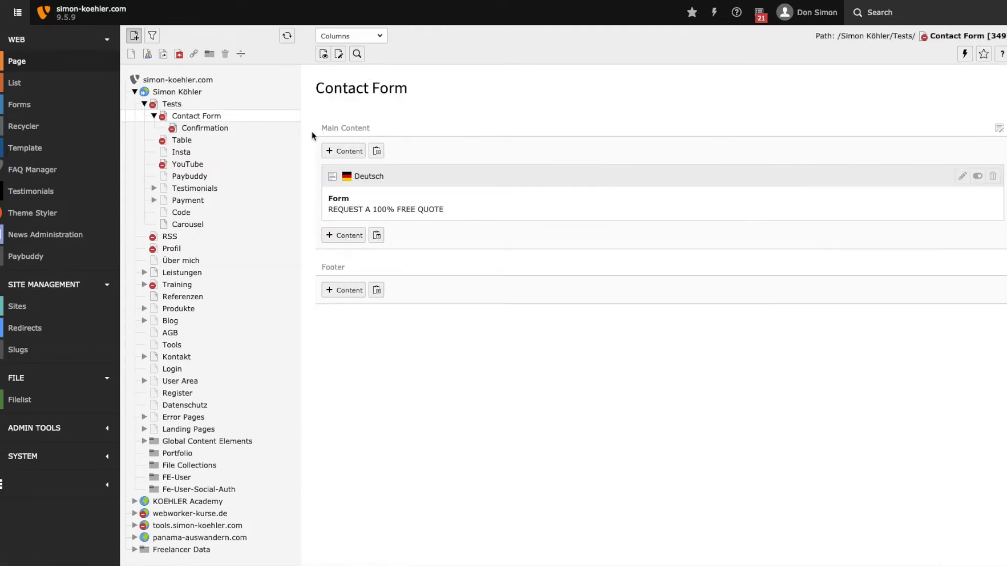
# Open the REQUEST A 100% FREE QUOTE form definition and add a "Redirect to a page" finisher in its form settings.
pyautogui.click(61, 104)
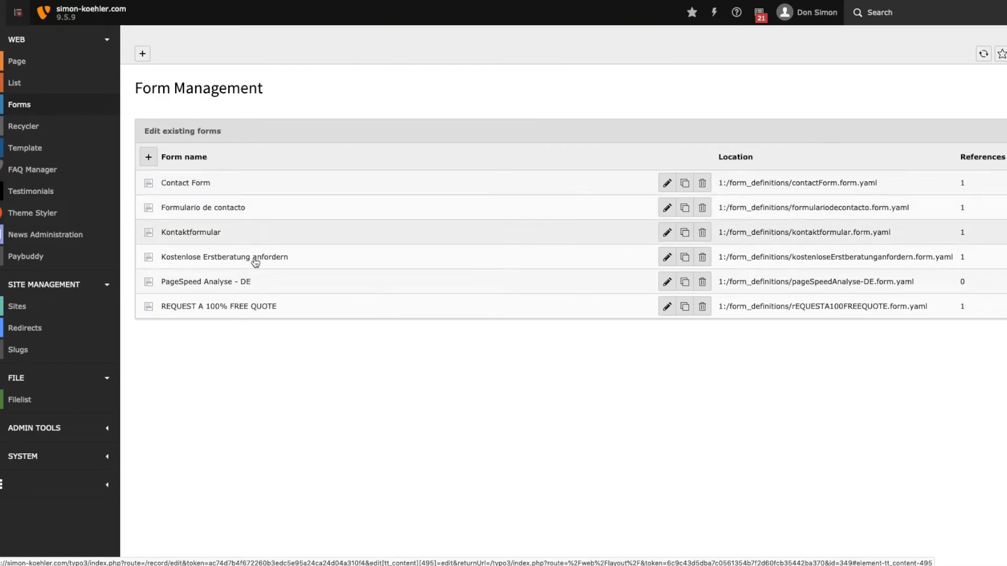
pyautogui.click(234, 311)
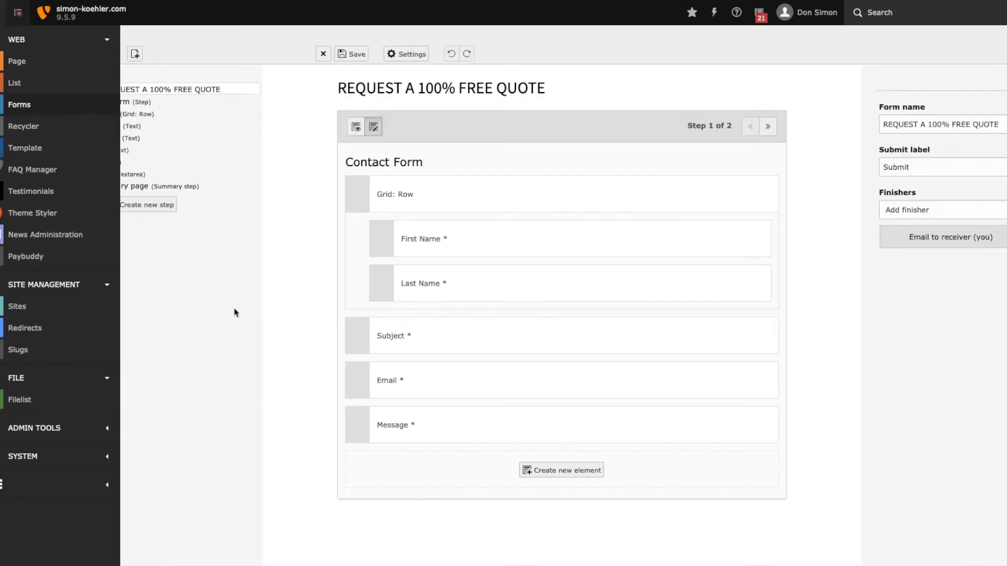
pyautogui.click(505, 136)
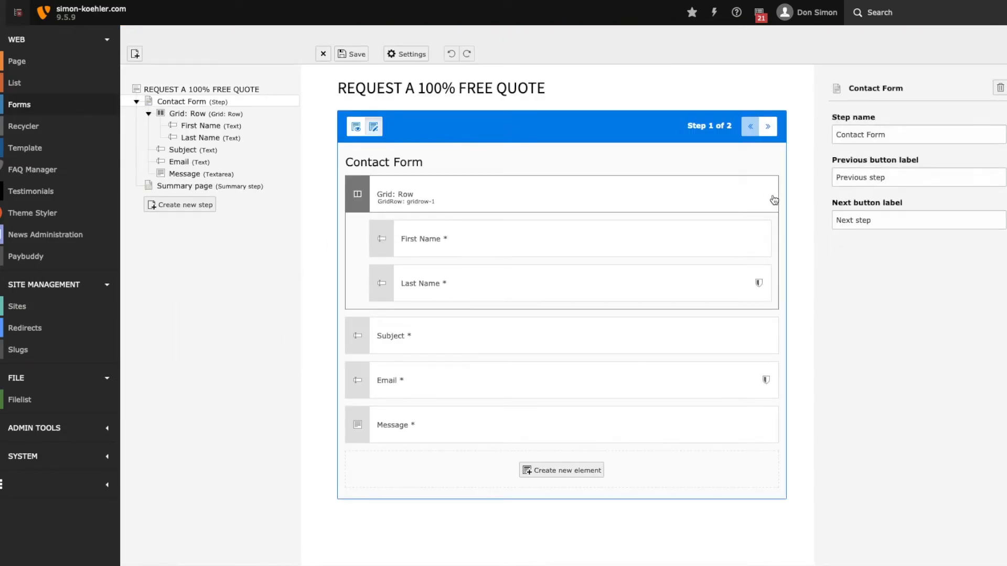
pyautogui.click(403, 58)
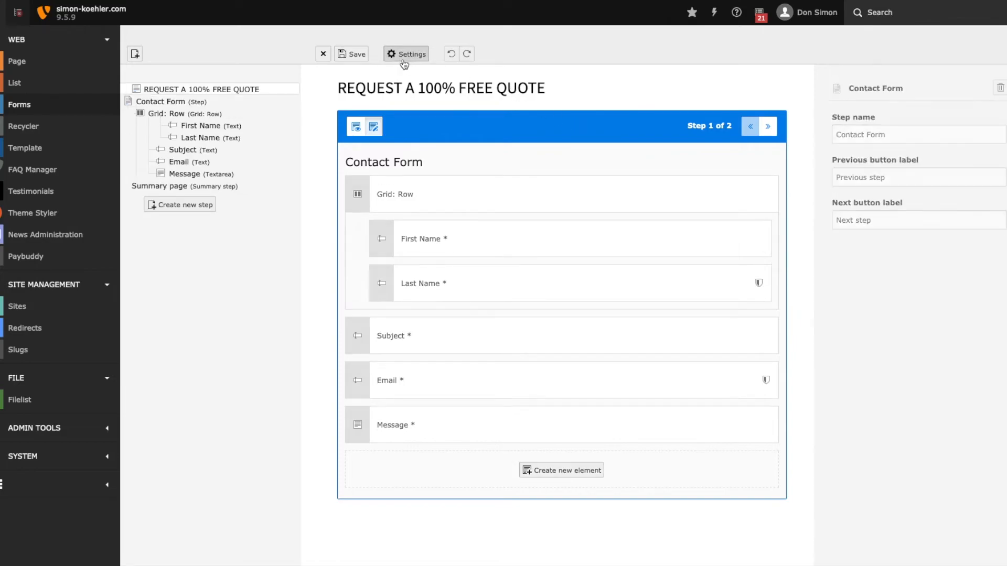
pyautogui.click(867, 226)
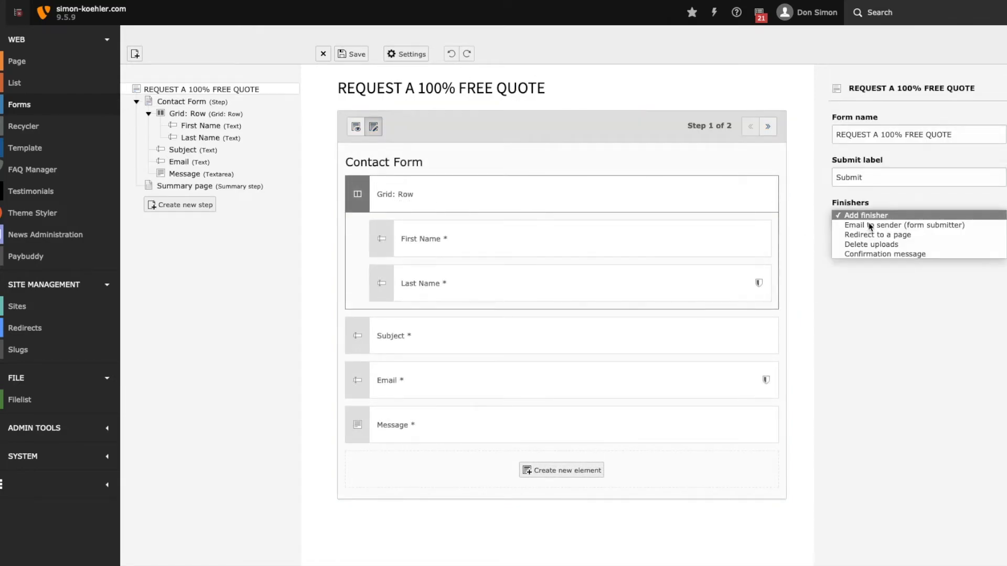
pyautogui.click(869, 236)
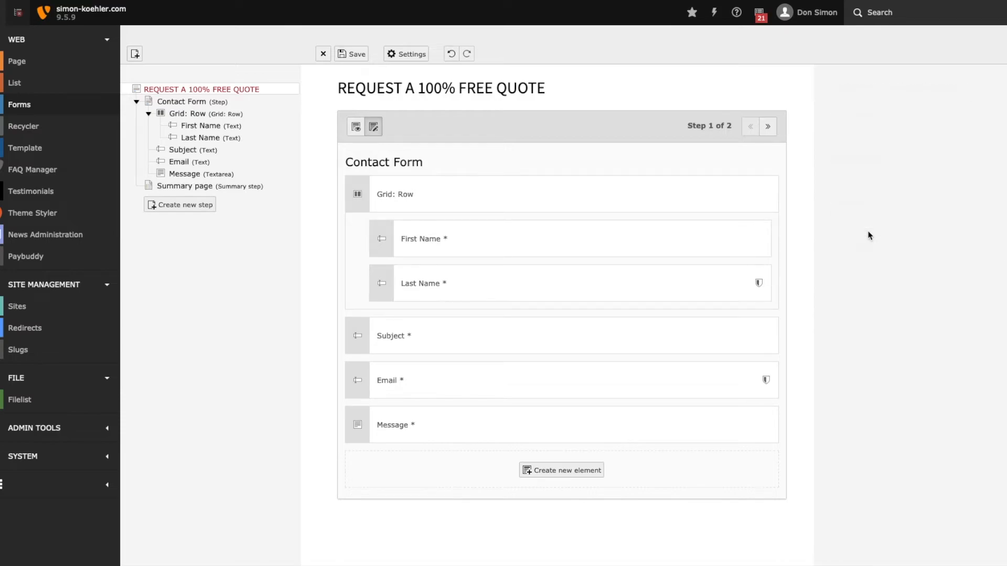
# Set the redirect finisher's target to the Confirmation page (350) under Tests > Contact Form and save the form.
pyautogui.click(842, 274)
pyautogui.click(861, 341)
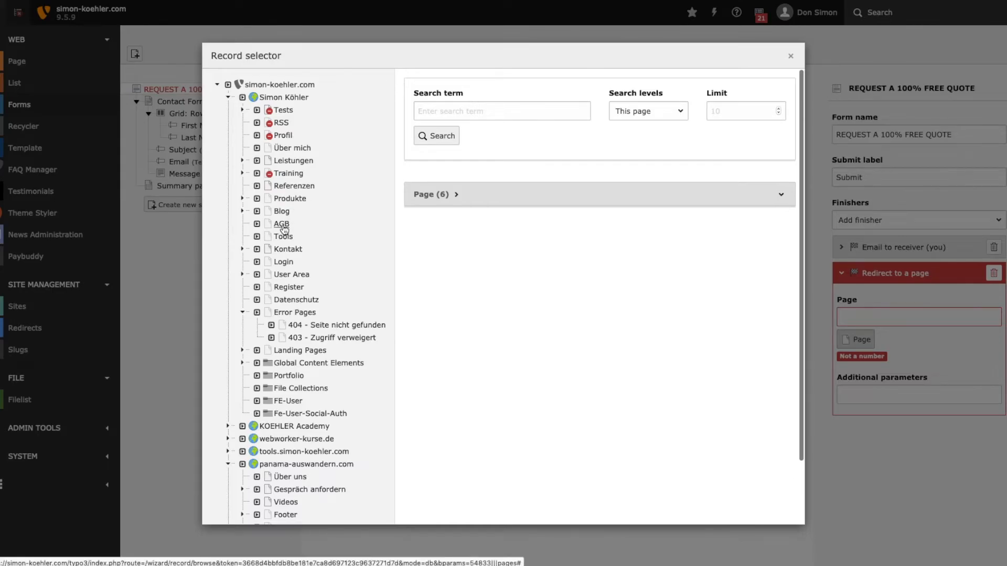
pyautogui.click(242, 110)
pyautogui.scroll(-1, 243, 109)
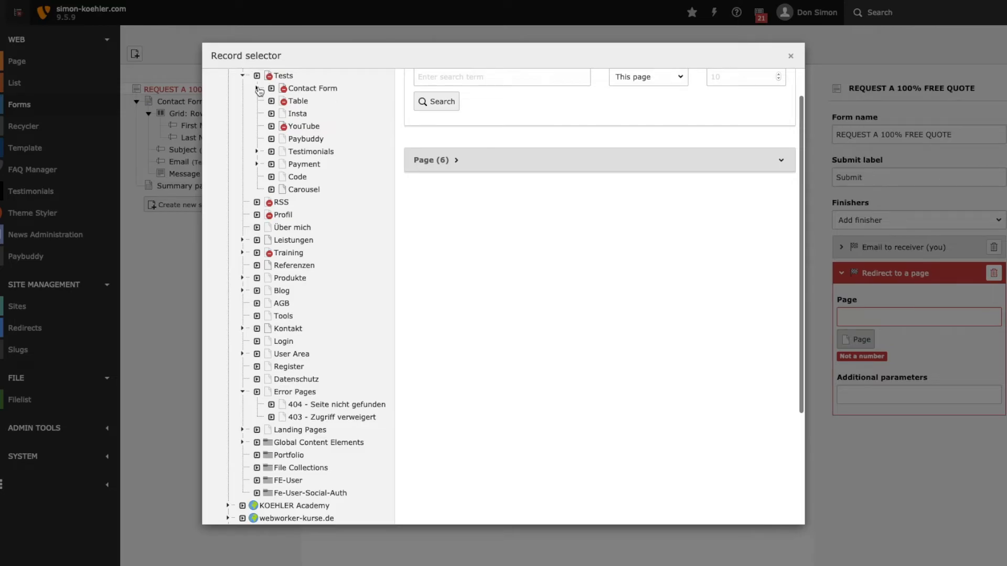
pyautogui.click(257, 89)
pyautogui.click(326, 88)
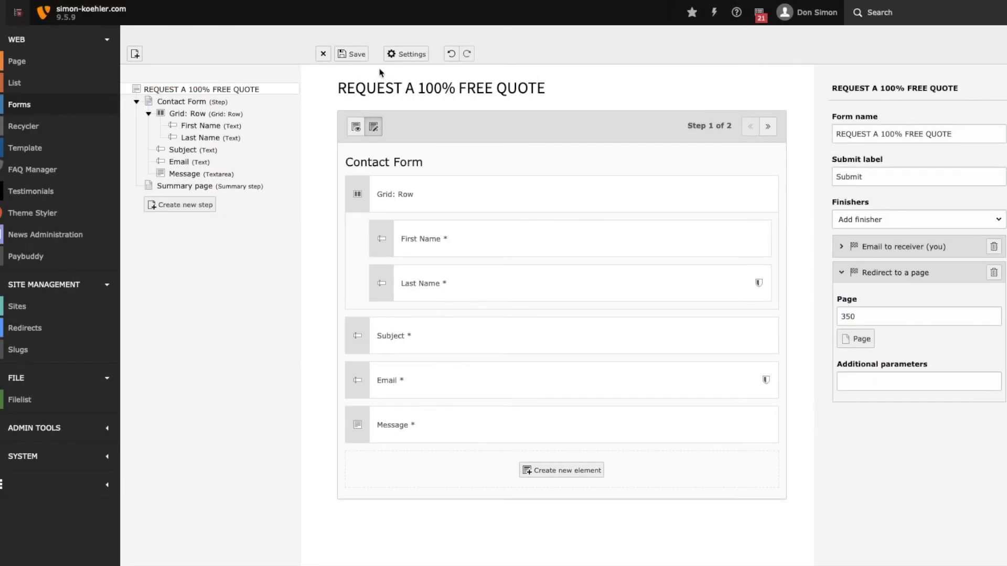
pyautogui.click(359, 57)
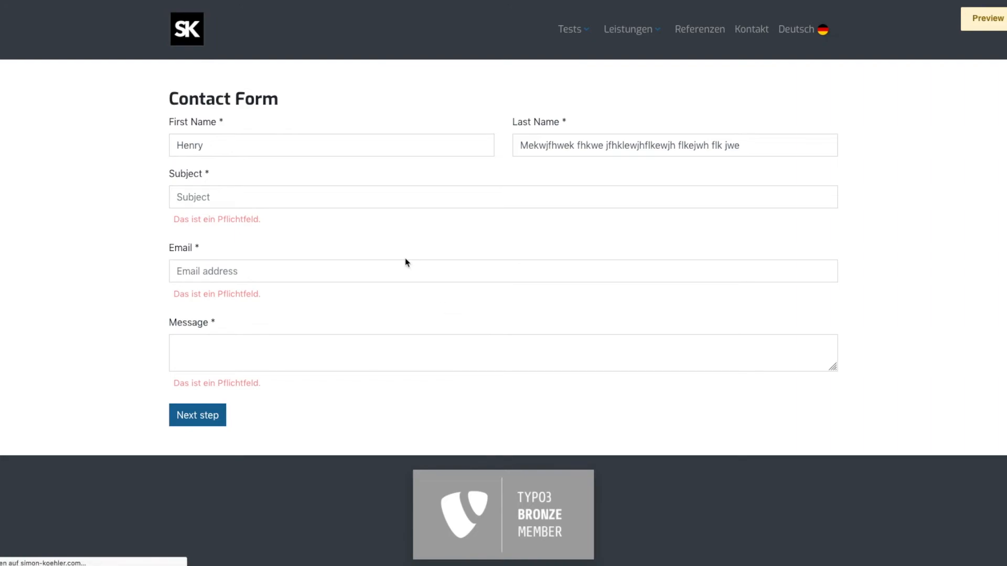
# Fill in the reloaded form preview with a first name, last name, email address, subject "Hey there!" and message "Hello this is a test!".
pyautogui.click(270, 152)
pyautogui.write('Max')
pyautogui.press('Tab')
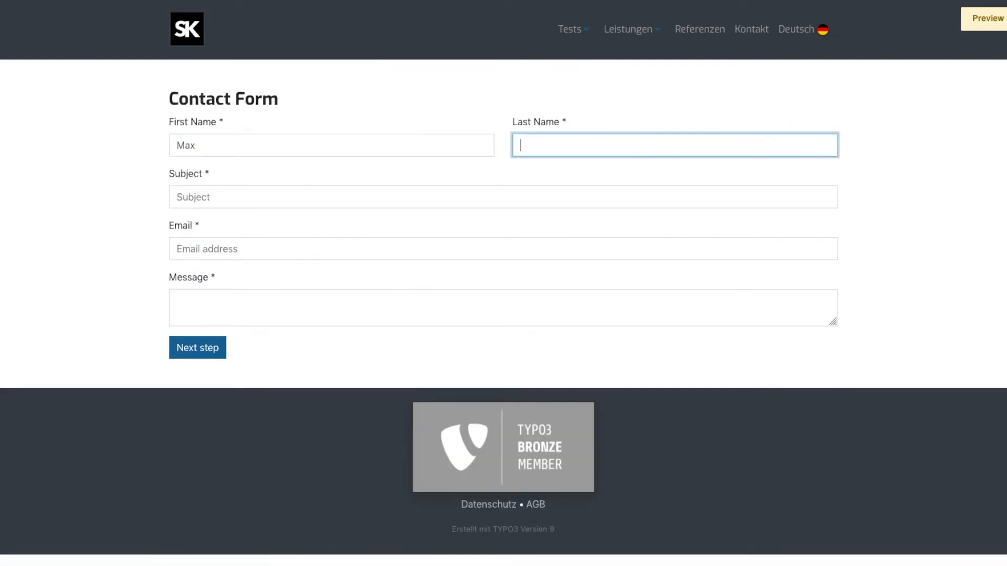
pyautogui.write('Mastermind')
pyautogui.press('Tab')
pyautogui.write('Hey')
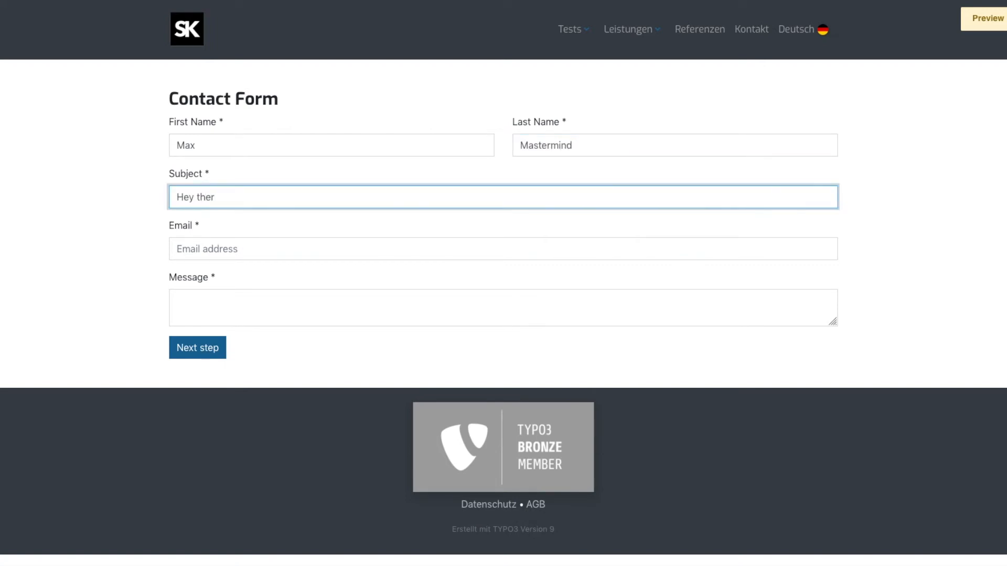
pyautogui.press('Tab')
pyautogui.write('ma')
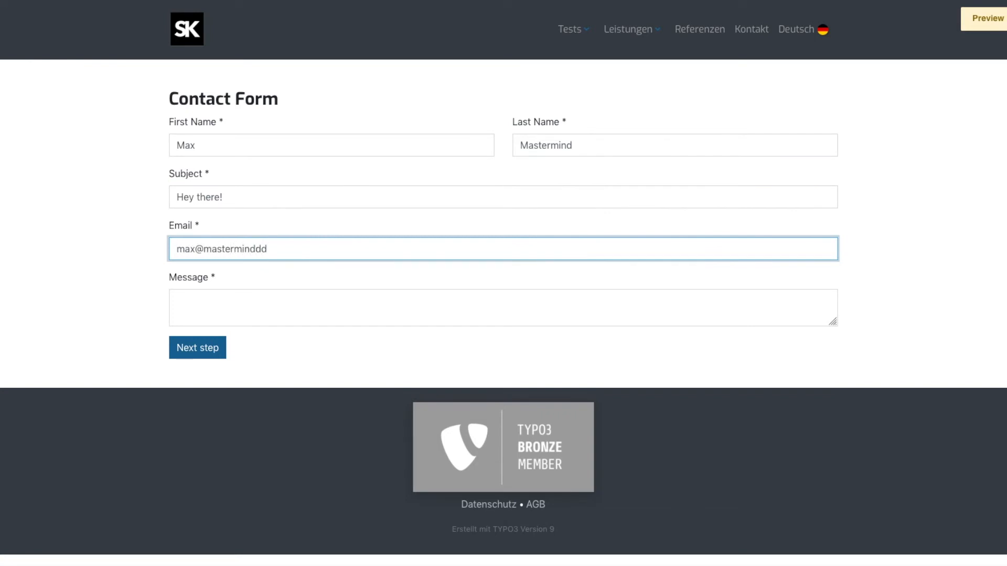
pyautogui.press('Tab')
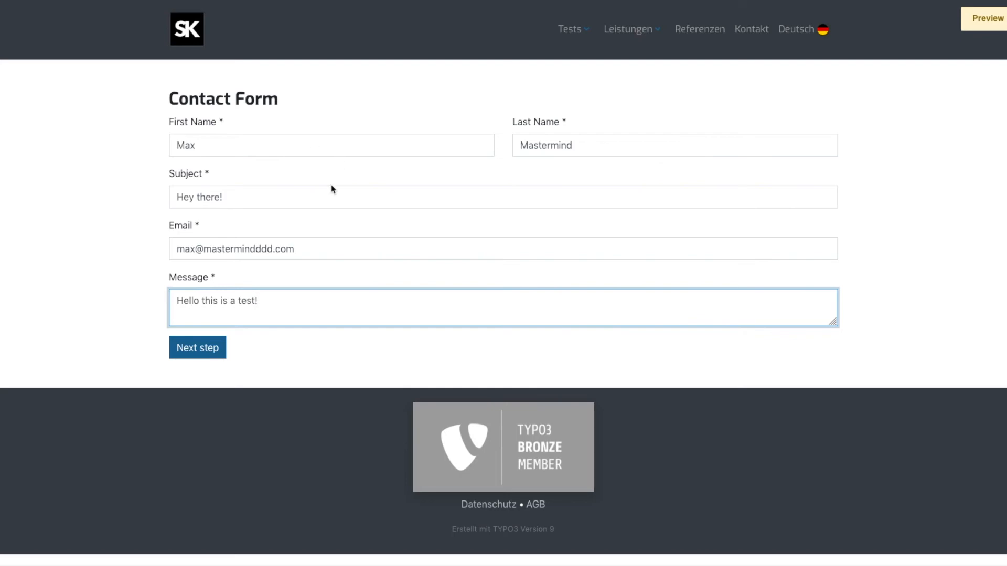
# Proceed to the summary page and submit the completed test form.
pyautogui.click(199, 354)
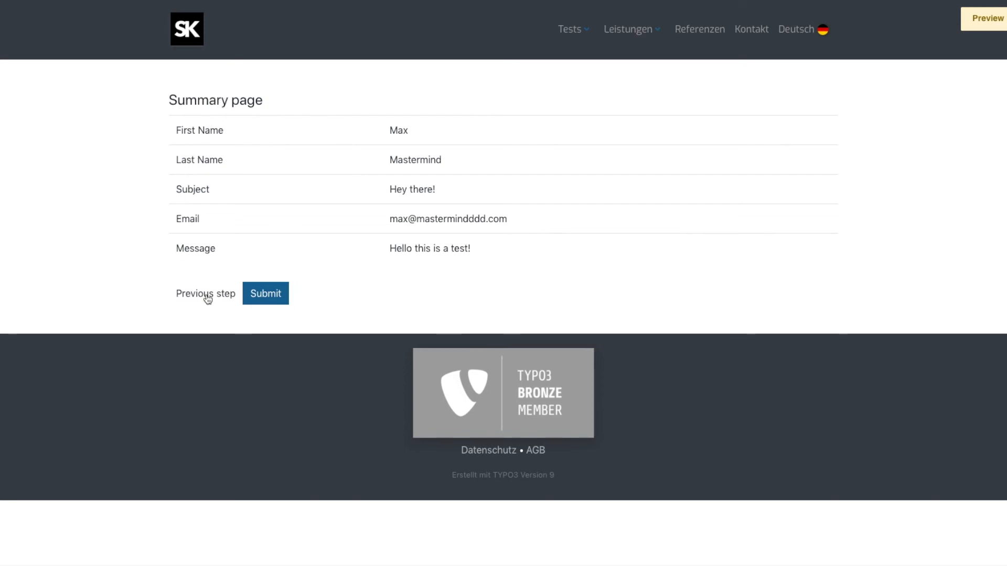
pyautogui.click(272, 296)
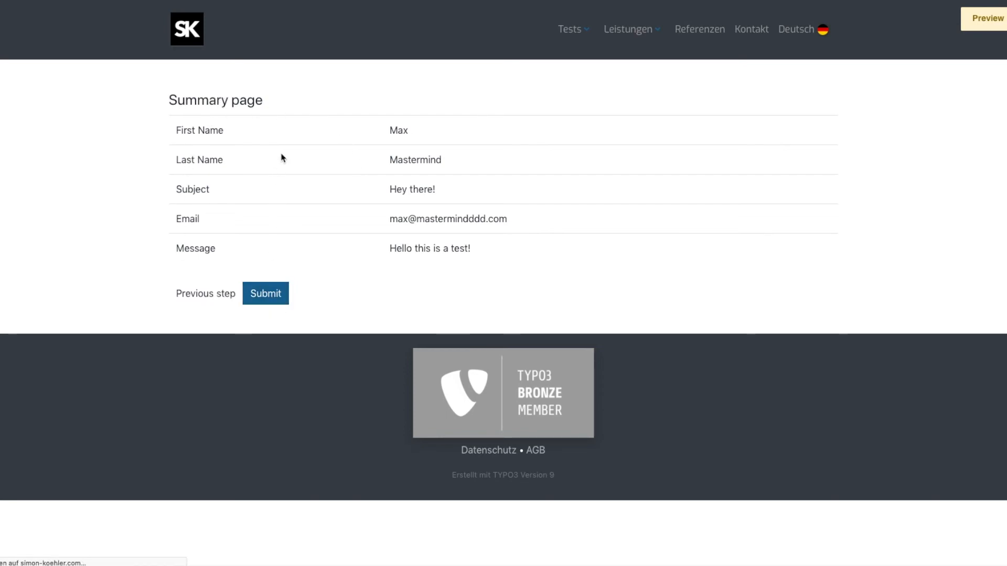